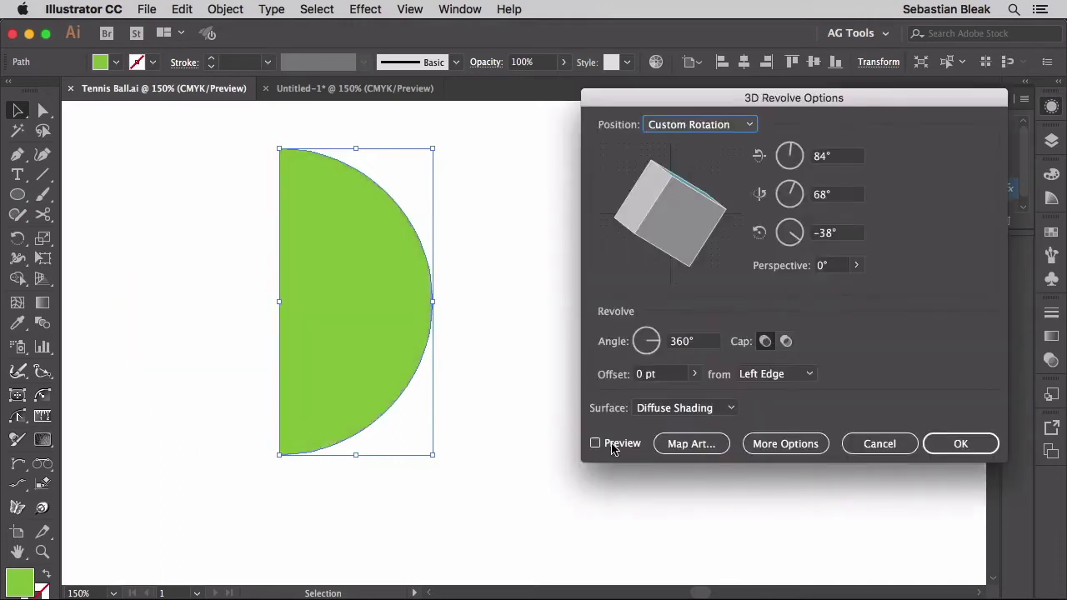
# Step: With Preview on, set the ball's X, Y and Z rotations to 59°, 114° and -73°
pyautogui.click(597, 443)
pyautogui.click(845, 156)
pyautogui.press('Up')
pyautogui.press('Up')
pyautogui.press('Up')
pyautogui.press('Up')
pyautogui.press('Up')
pyautogui.press('Up')
pyautogui.press('Up')
pyautogui.press('Up')
pyautogui.press('Up')
pyautogui.press('Up')
pyautogui.press('Up')
pyautogui.press('Up')
pyautogui.press('Up')
pyautogui.press('Up')
pyautogui.press('Up')
pyautogui.press('Up')
pyautogui.press('Up')
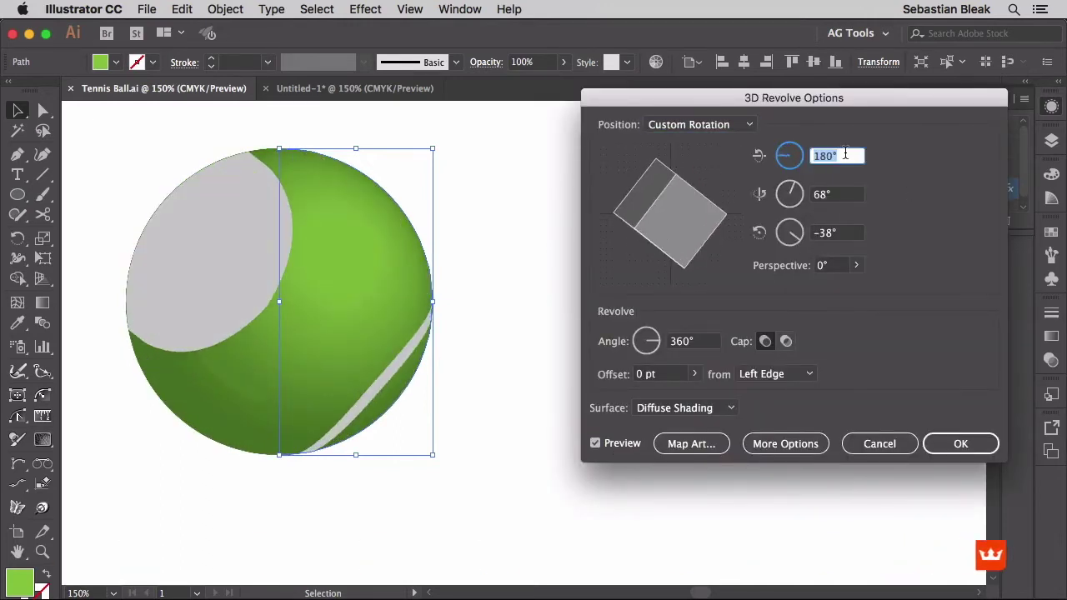
pyautogui.press('Down')
pyautogui.press('Down')
pyautogui.press('Down')
pyautogui.press('Down')
pyautogui.press('Down')
pyautogui.press('Down')
pyautogui.press('Down')
pyautogui.press('Down')
pyautogui.press('Down')
pyautogui.press('Down')
pyautogui.press('Down')
pyautogui.press('Down')
pyautogui.press('Down')
pyautogui.press('Down')
pyautogui.press('Down')
pyautogui.press('Down')
pyautogui.press('Down')
pyautogui.press('Down')
pyautogui.press('Down')
pyautogui.press('Down')
pyautogui.click(848, 195)
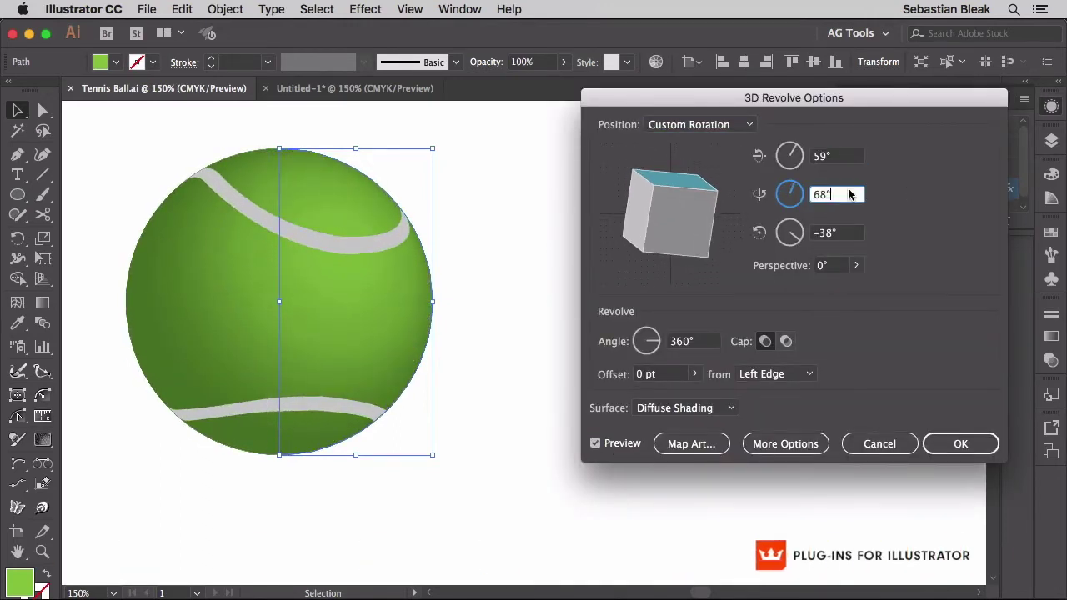
pyautogui.press('Up')
pyautogui.press('Up')
pyautogui.press('Up')
pyautogui.press('Up')
pyautogui.press('Up')
pyautogui.press('Up')
pyautogui.press('Up')
pyautogui.press('Up')
pyautogui.press('Up')
pyautogui.press('Up')
pyautogui.press('Up')
pyautogui.press('Up')
pyautogui.press('Up')
pyautogui.press('Up')
pyautogui.press('Up')
pyautogui.press('Up')
pyautogui.press('Up')
pyautogui.press('Up')
pyautogui.press('Up')
pyautogui.press('Up')
pyautogui.press('Up')
pyautogui.press('Up')
pyautogui.press('Up')
pyautogui.press('Up')
pyautogui.press('Up')
pyautogui.press('Up')
pyautogui.press('Up')
pyautogui.press('Up')
pyautogui.press('Up')
pyautogui.press('Up')
pyautogui.press('Up')
pyautogui.press('Up')
pyautogui.press('Up')
pyautogui.press('Up')
pyautogui.press('Up')
pyautogui.press('Up')
pyautogui.press('Up')
pyautogui.press('Up')
pyautogui.press('Up')
pyautogui.click(838, 233)
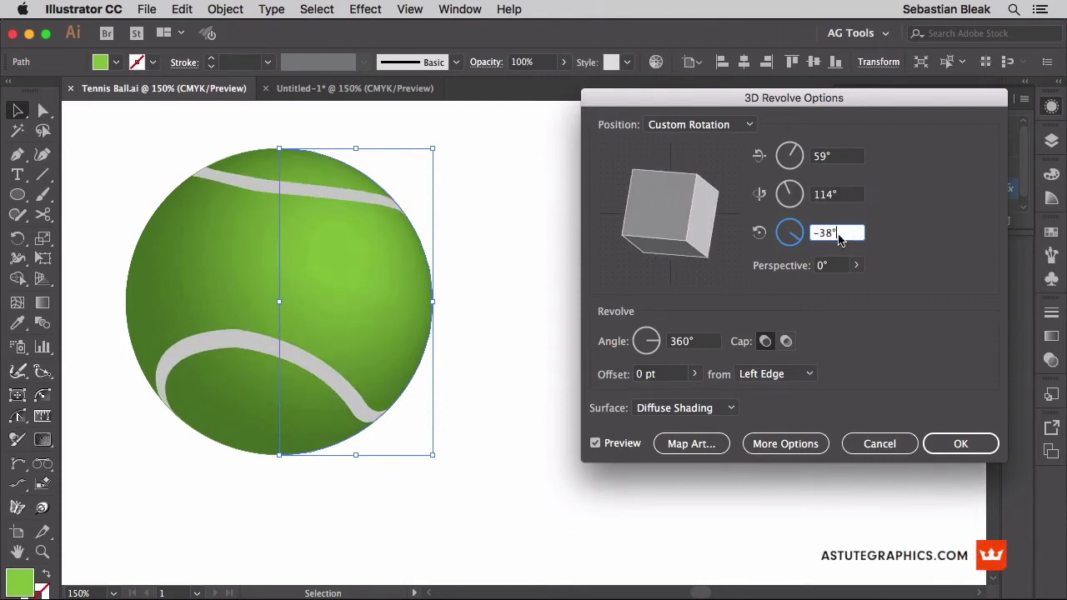
pyautogui.press('Down')
pyautogui.press('Down')
pyautogui.press('Down')
pyautogui.press('Down')
pyautogui.press('Down')
pyautogui.press('Down')
pyautogui.press('Down')
pyautogui.press('Down')
pyautogui.press('Down')
pyautogui.press('Down')
pyautogui.press('Down')
pyautogui.press('Down')
pyautogui.press('Down')
pyautogui.press('Down')
pyautogui.press('Down')
pyautogui.press('Down')
pyautogui.press('Down')
pyautogui.press('Down')
pyautogui.press('Down')
pyautogui.press('Down')
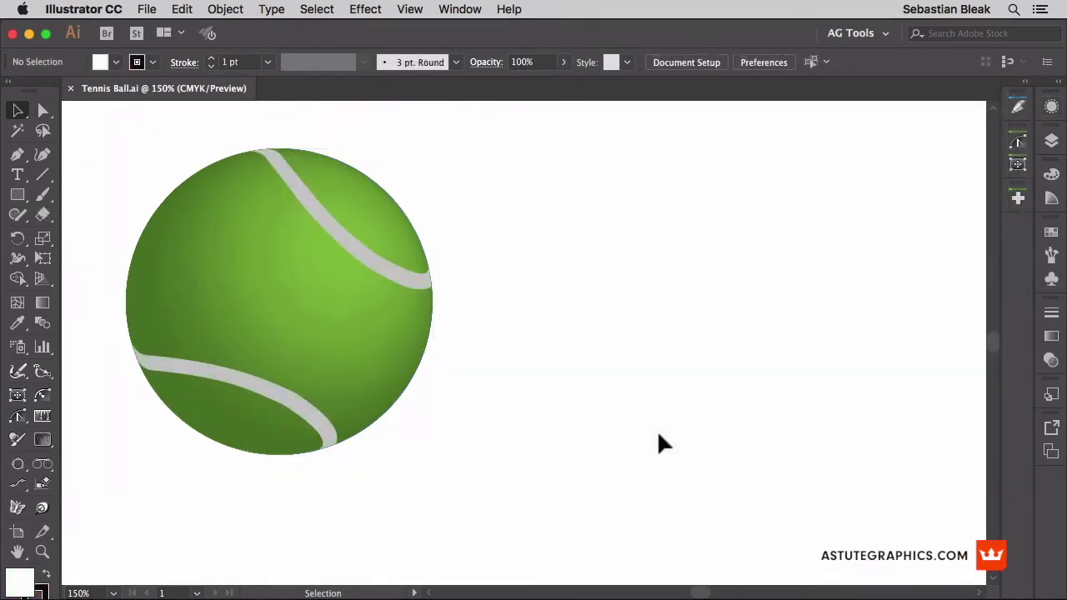
# Step: Create a new document, hide the artboard borders, show the grid and zoom to 100%
pyautogui.press('super+n')
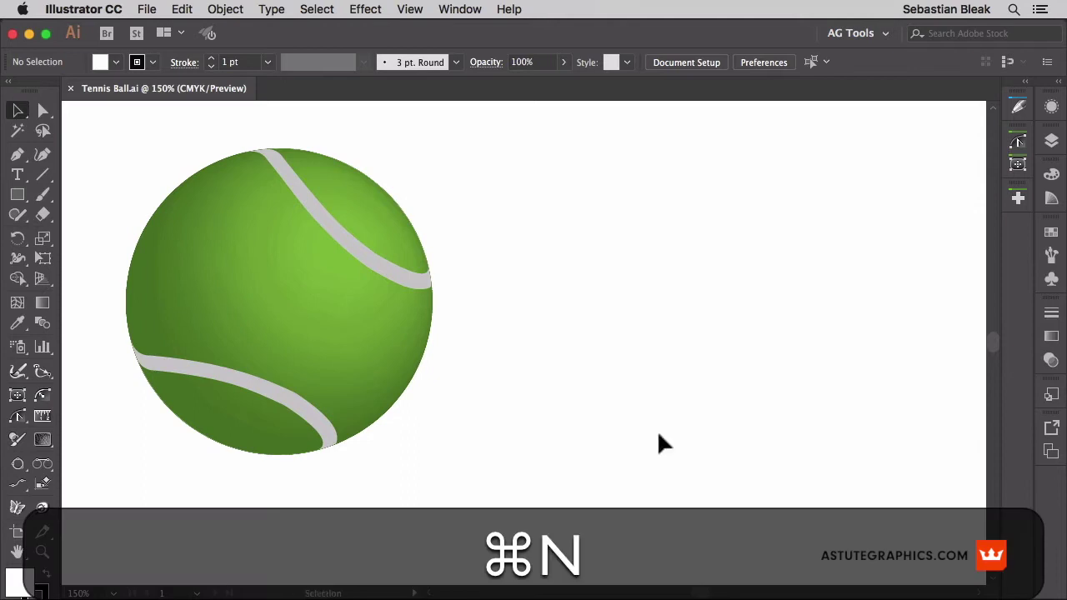
pyautogui.press('Return')
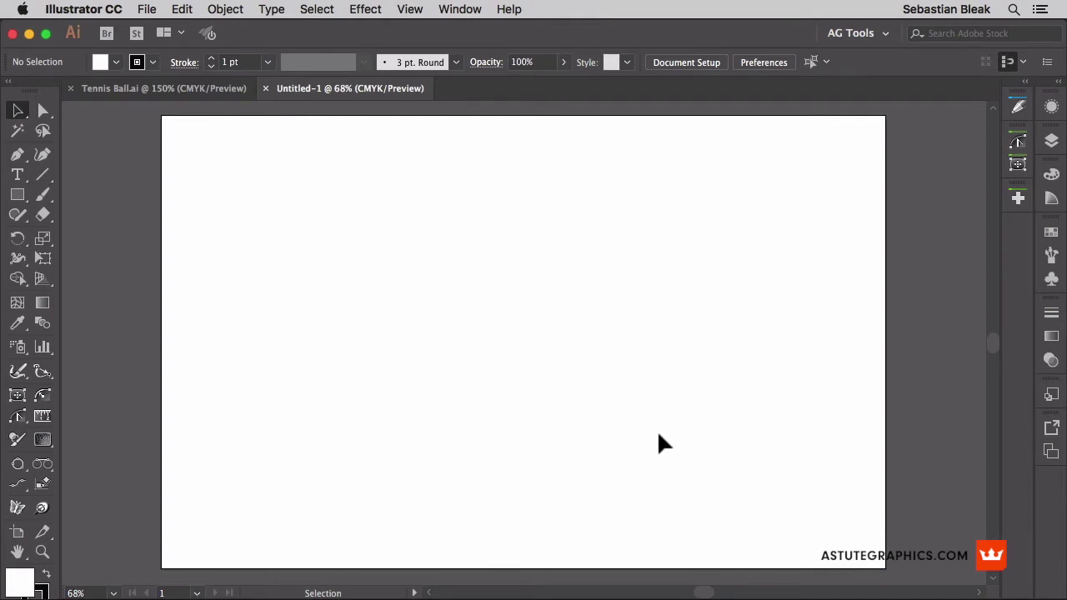
pyautogui.press('super+shift+h')
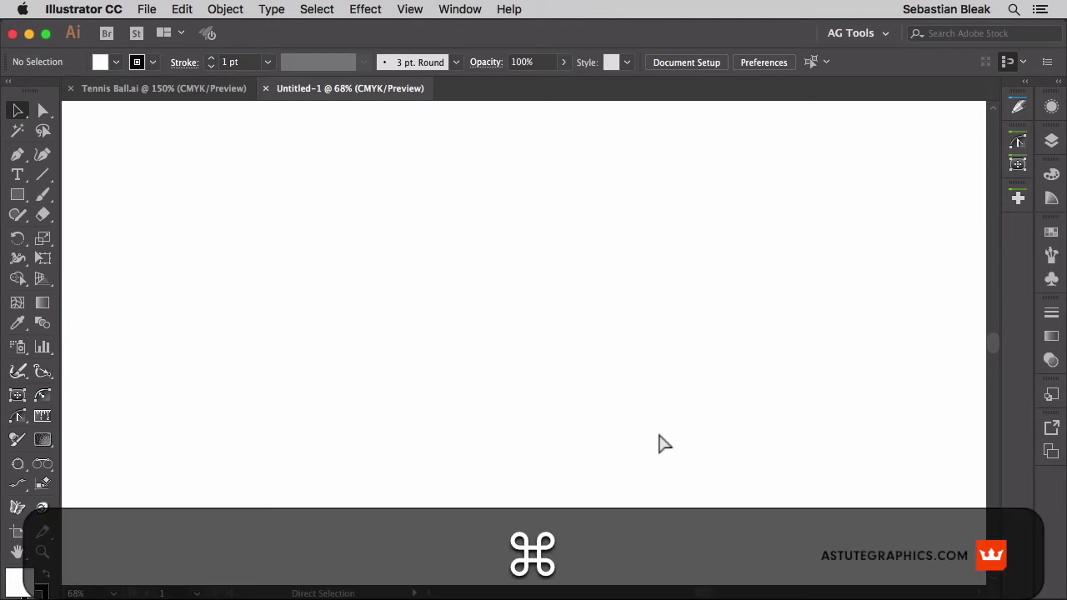
pyautogui.press('super+apostrophe')
pyautogui.press('super+1')
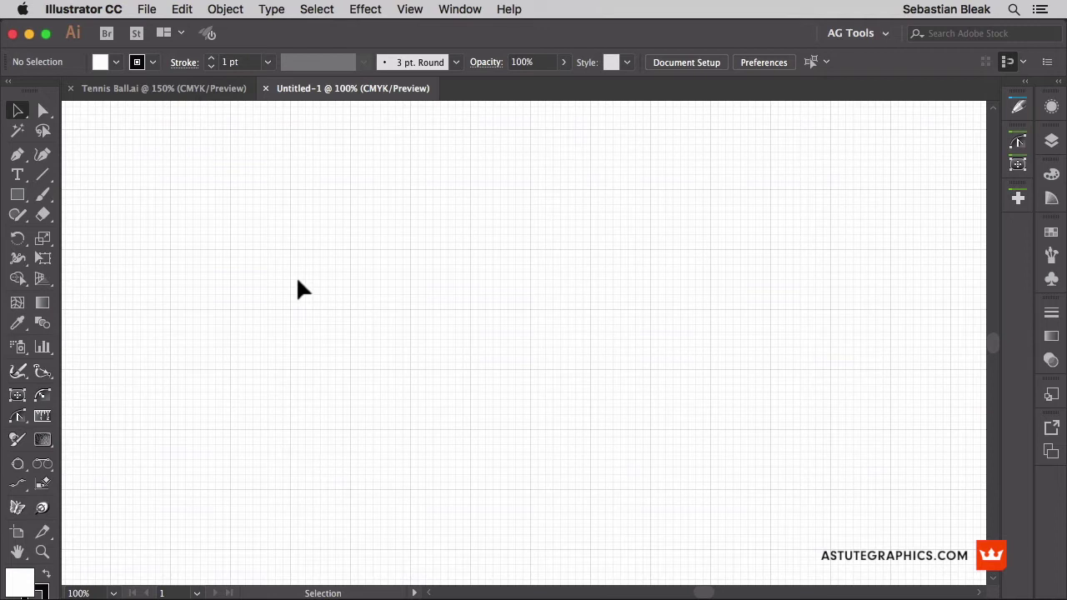
pyautogui.press('l')
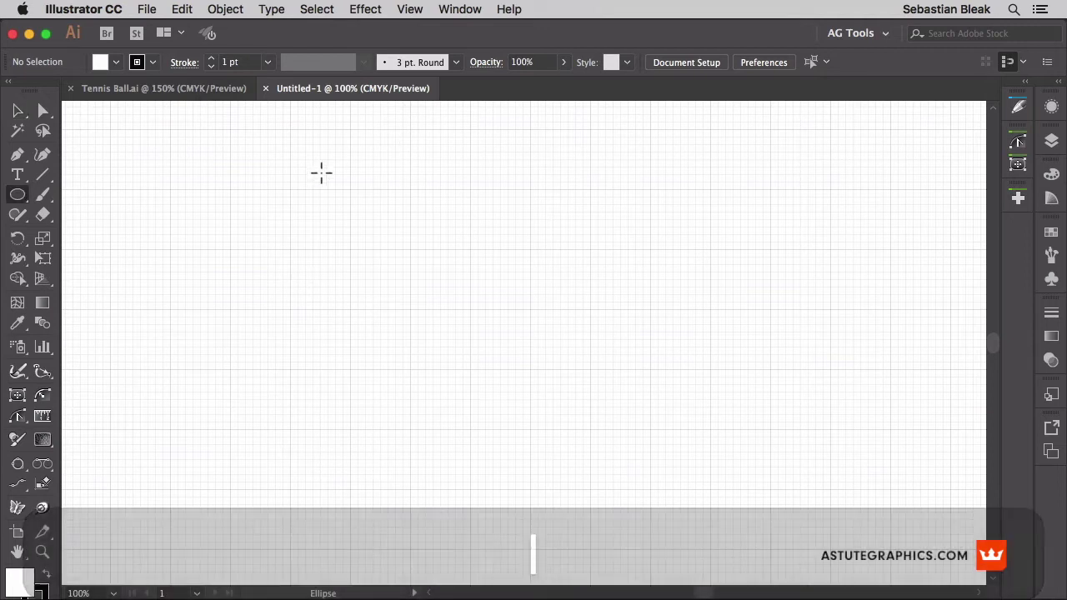
pyautogui.moveTo(297, 200); pyautogui.dragTo(556, 459)
pyautogui.press('shift')
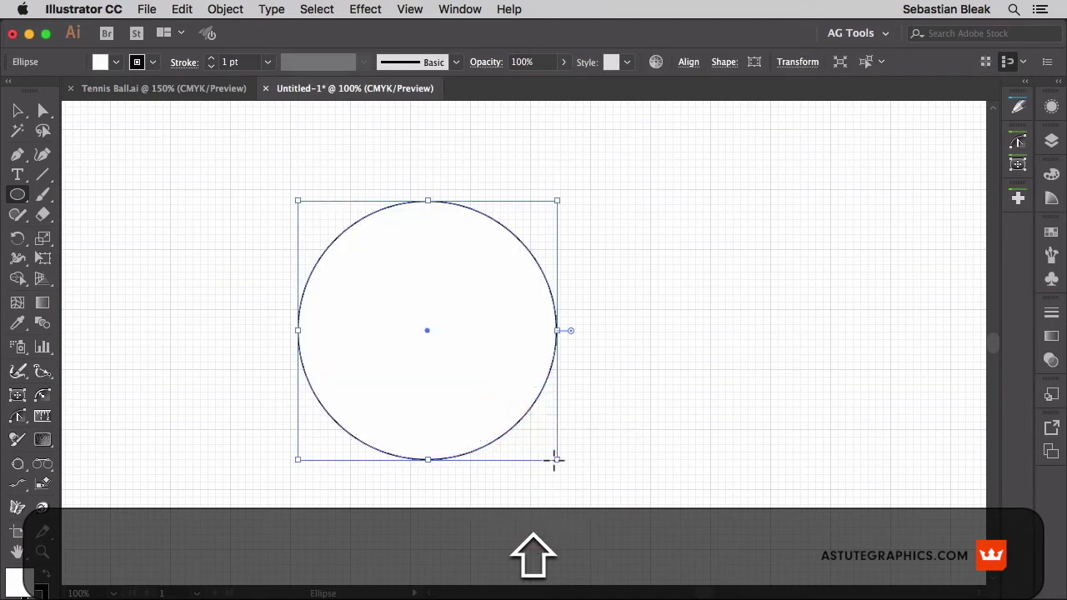
pyautogui.press('c')
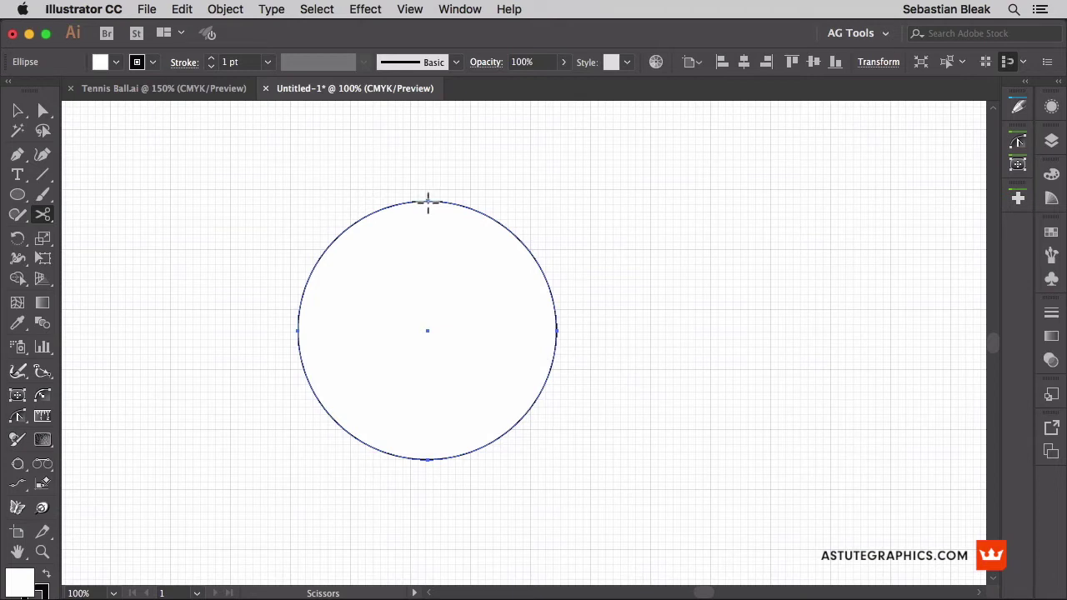
pyautogui.click(427, 202)
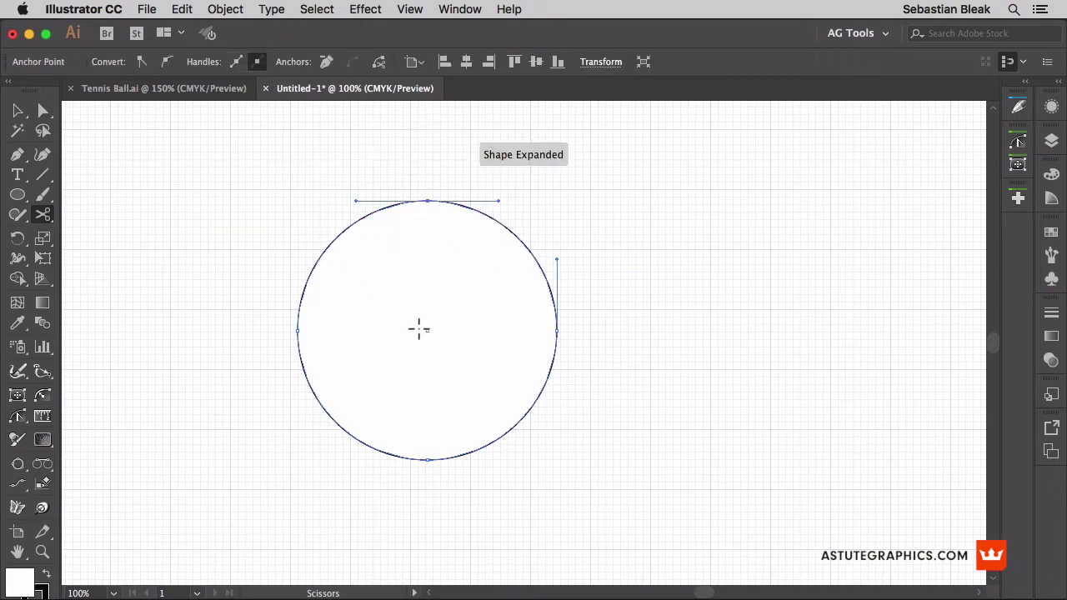
pyautogui.press('BackSpace')
pyautogui.press('BackSpace')
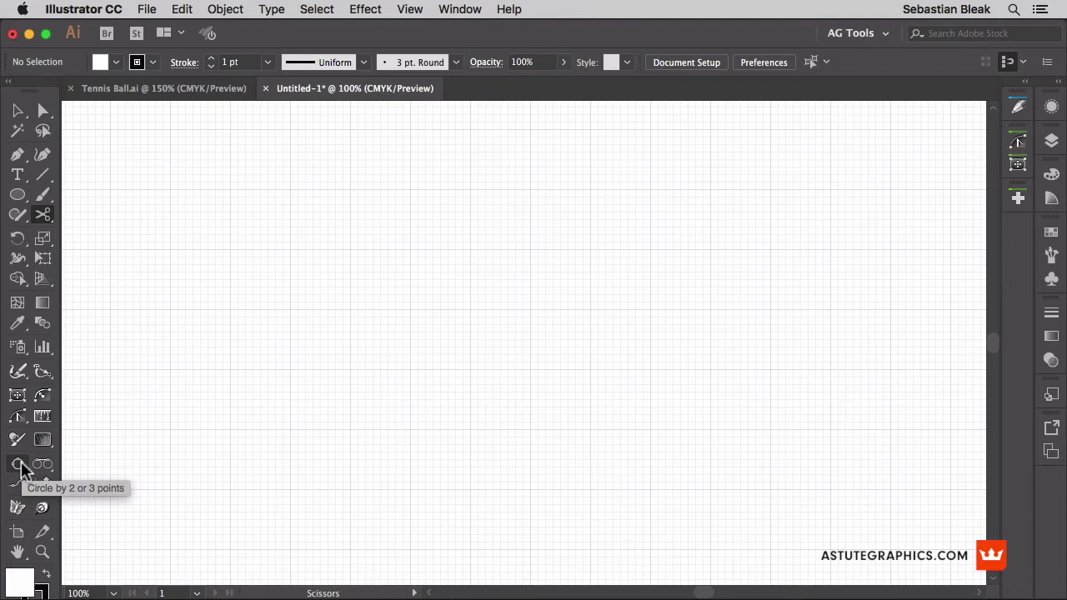
# Step: Draw a right-facing half-circle arc with the AG Arc start-end-direction tool
pyautogui.moveTo(22, 469); pyautogui.dragTo(187, 540)
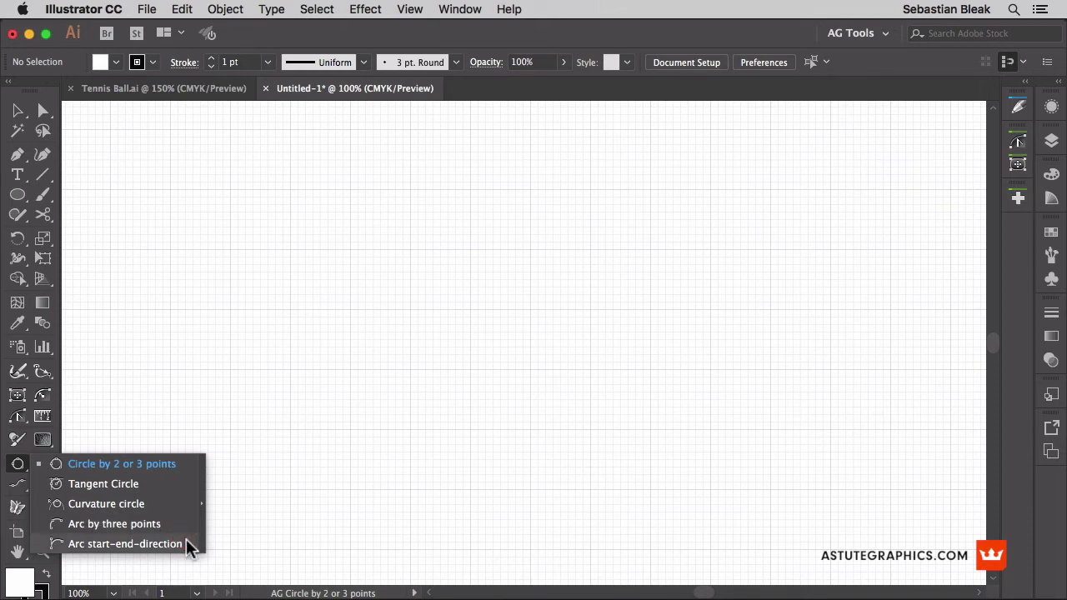
pyautogui.moveTo(185, 538); pyautogui.dragTo(186, 540)
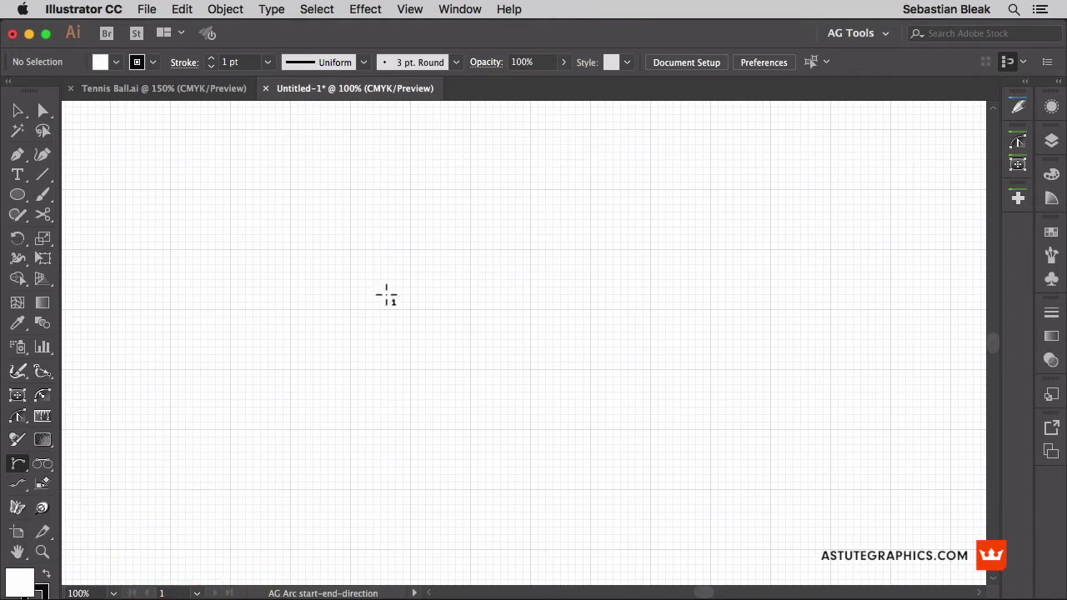
pyautogui.click(350, 191)
pyautogui.press('shift')
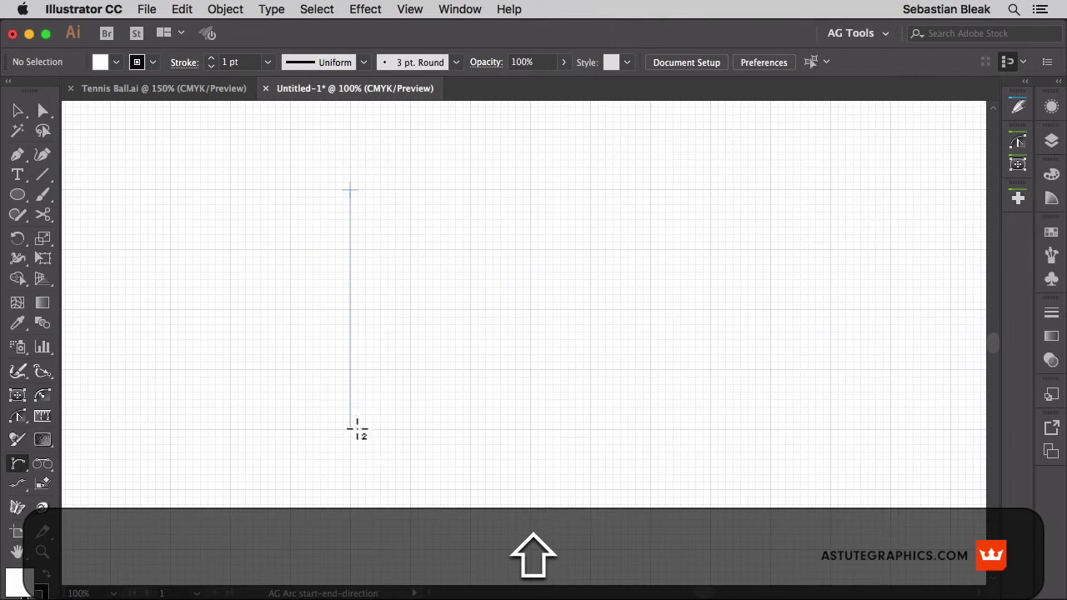
pyautogui.keyDown('shift'); pyautogui.click(350, 431); pyautogui.keyUp('shift')
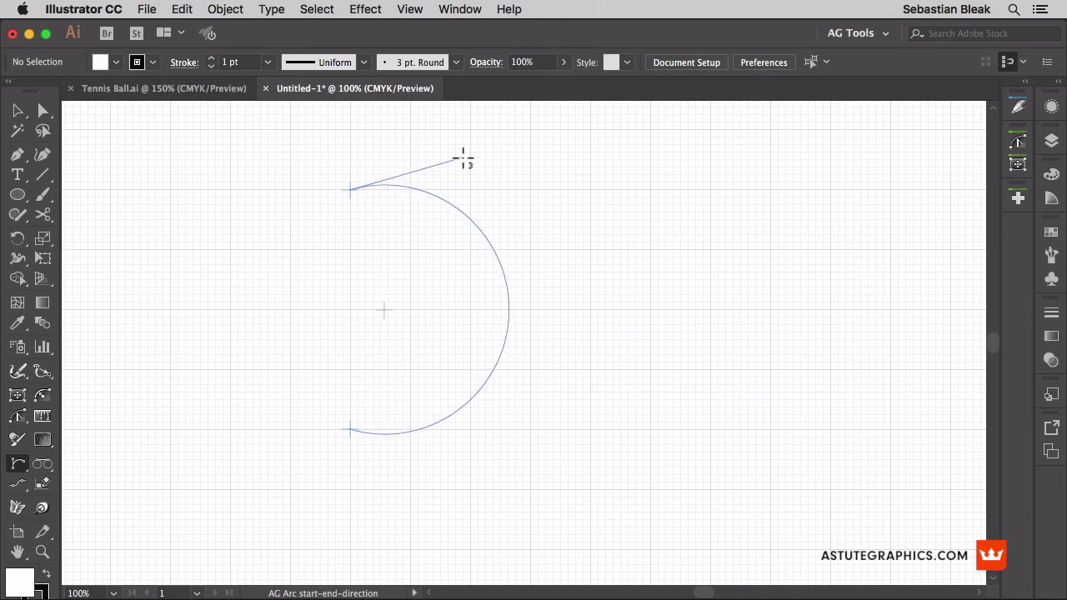
pyautogui.press('shift')
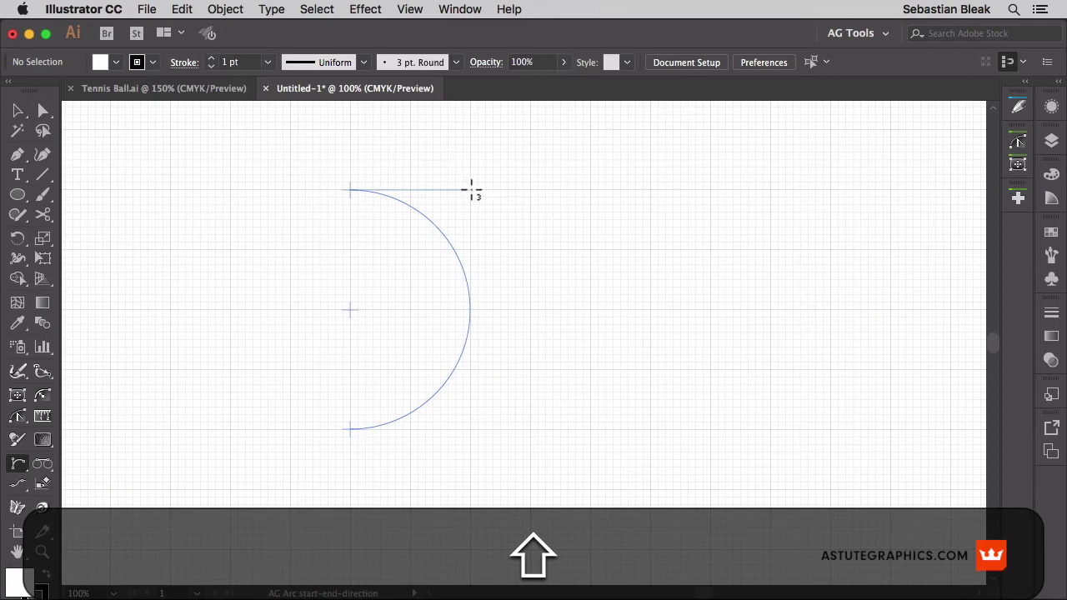
pyautogui.click(470, 190)
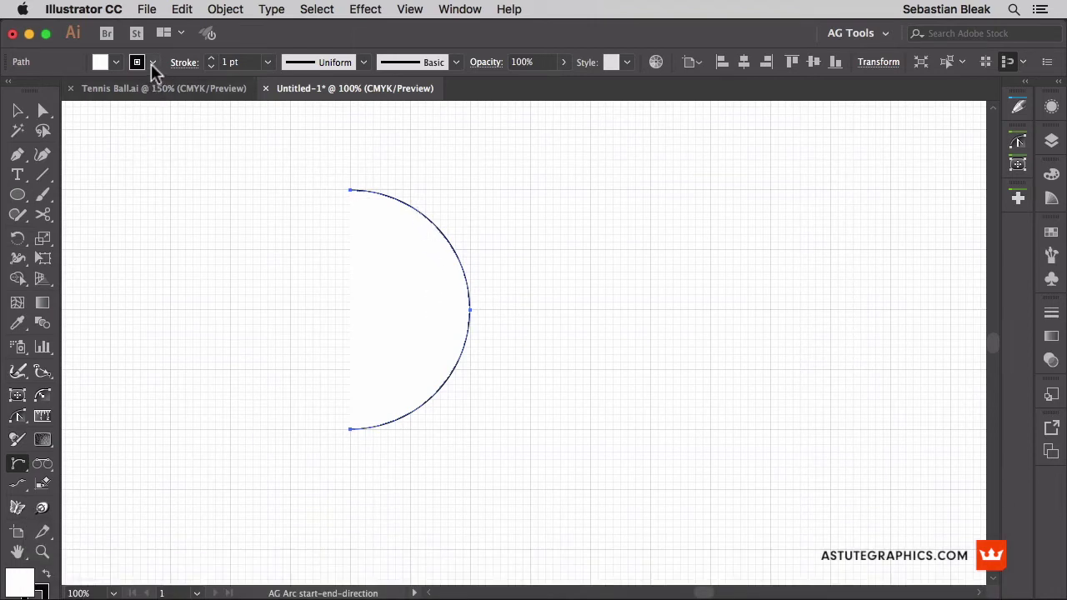
# Step: Set the arc's stroke to None
pyautogui.click(151, 63)
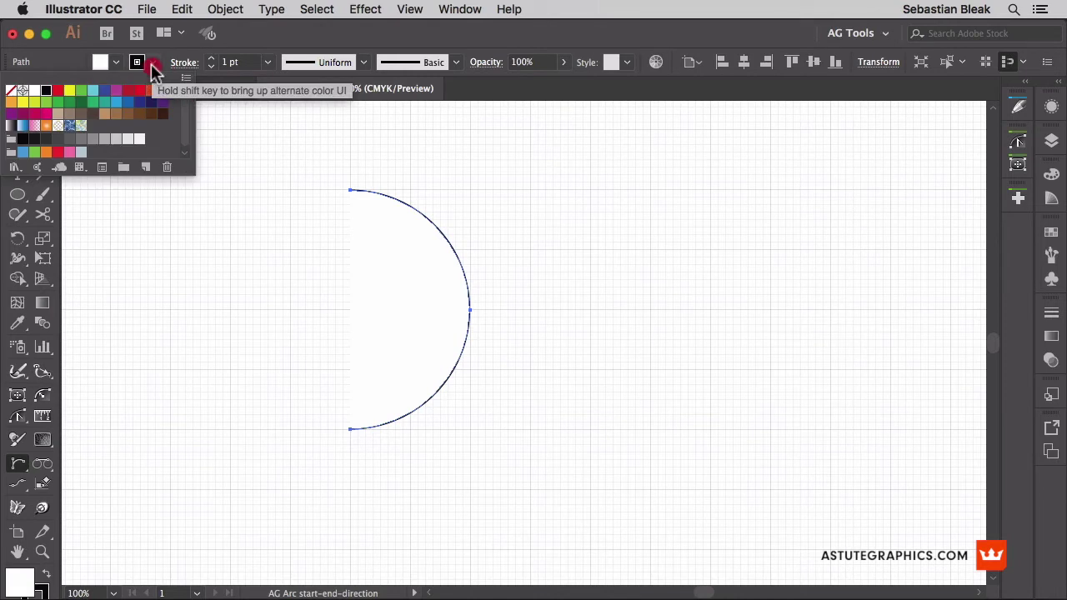
pyautogui.click(10, 90)
pyautogui.press('Return')
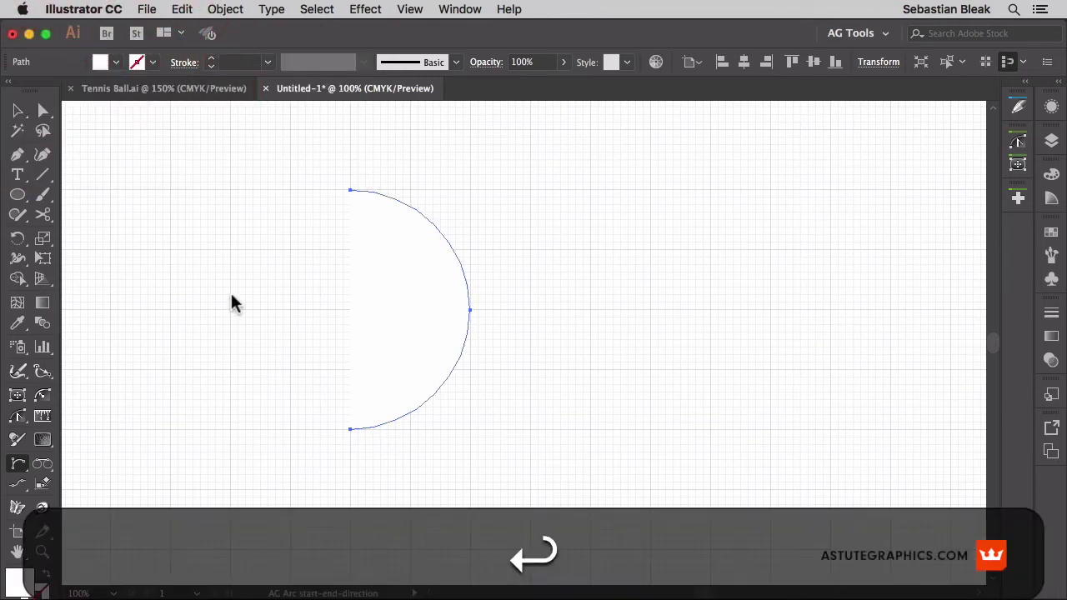
# Step: Apply Effect > 3D > Revolve to the half-circle, previewing the sphere before confirming
pyautogui.click(366, 12)
pyautogui.moveTo(453, 109)
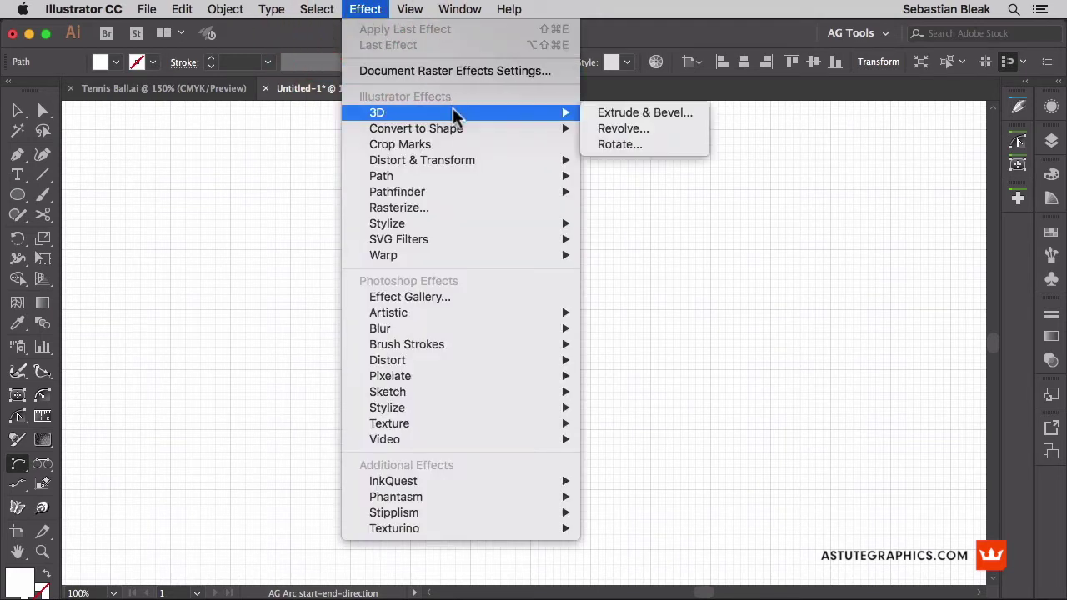
pyautogui.click(665, 128)
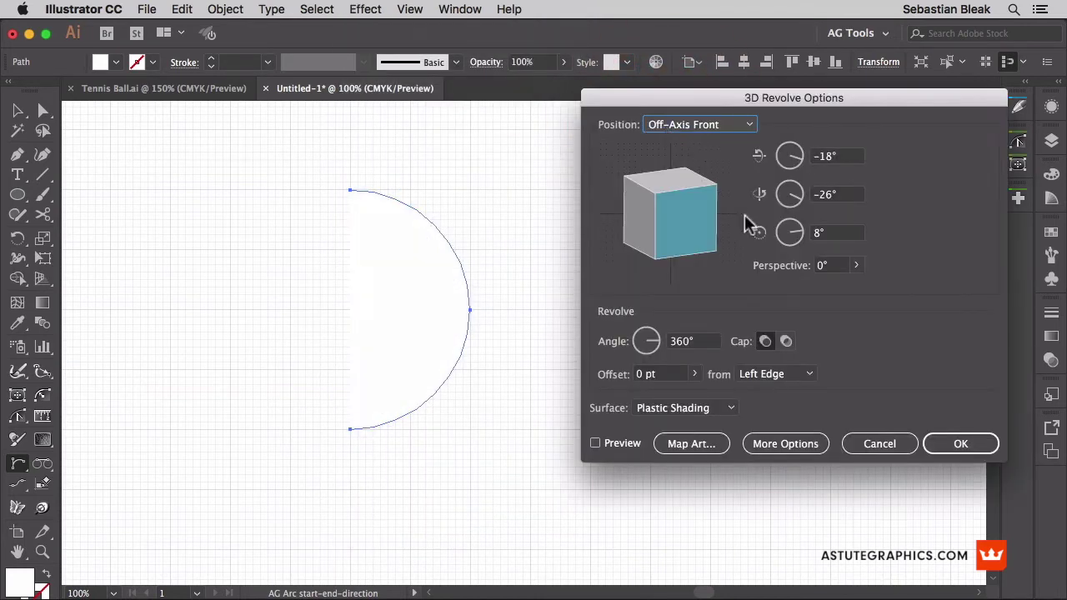
pyautogui.click(622, 444)
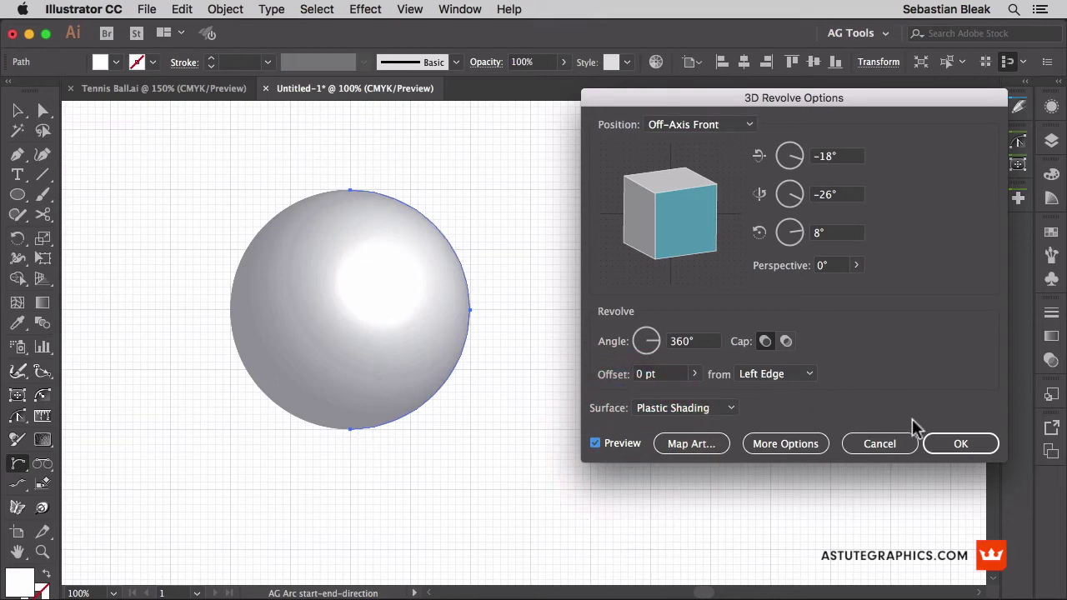
pyautogui.click(942, 443)
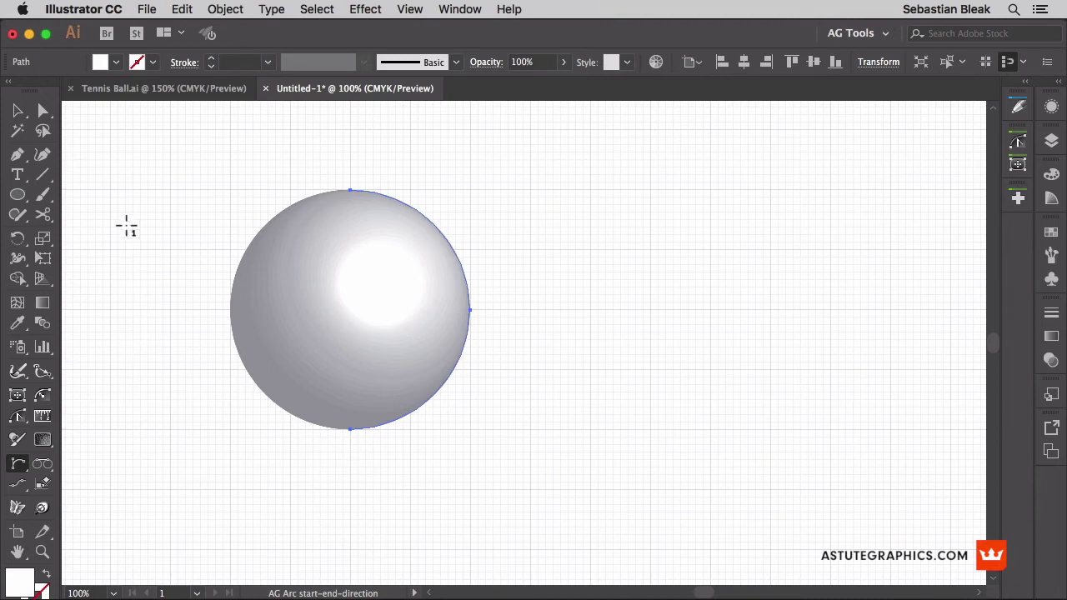
# Step: Fill the sphere with a green swatch from the Control bar
pyautogui.click(115, 64)
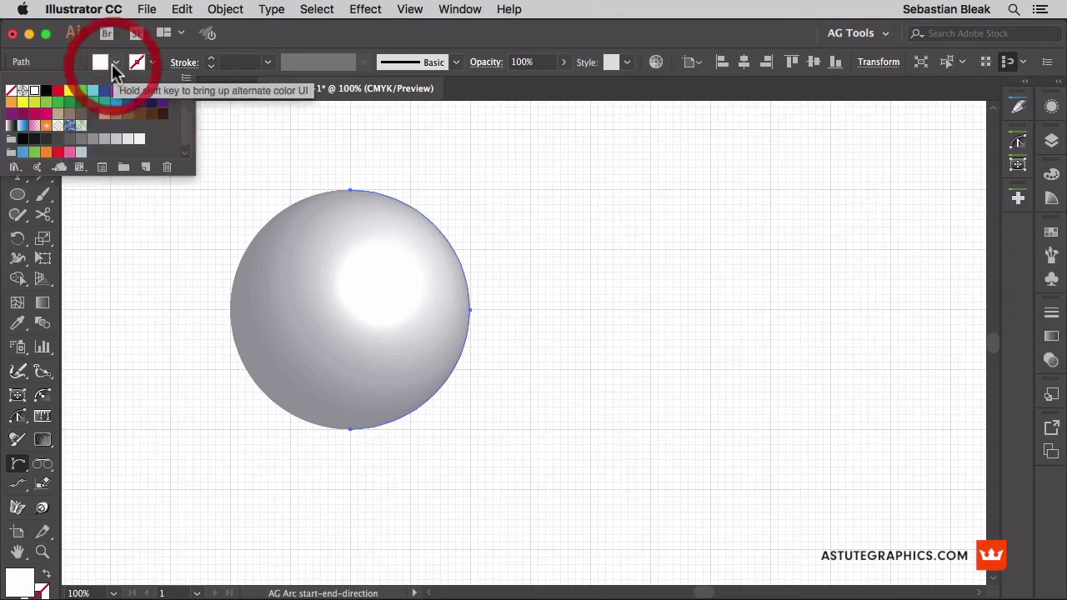
pyautogui.click(45, 102)
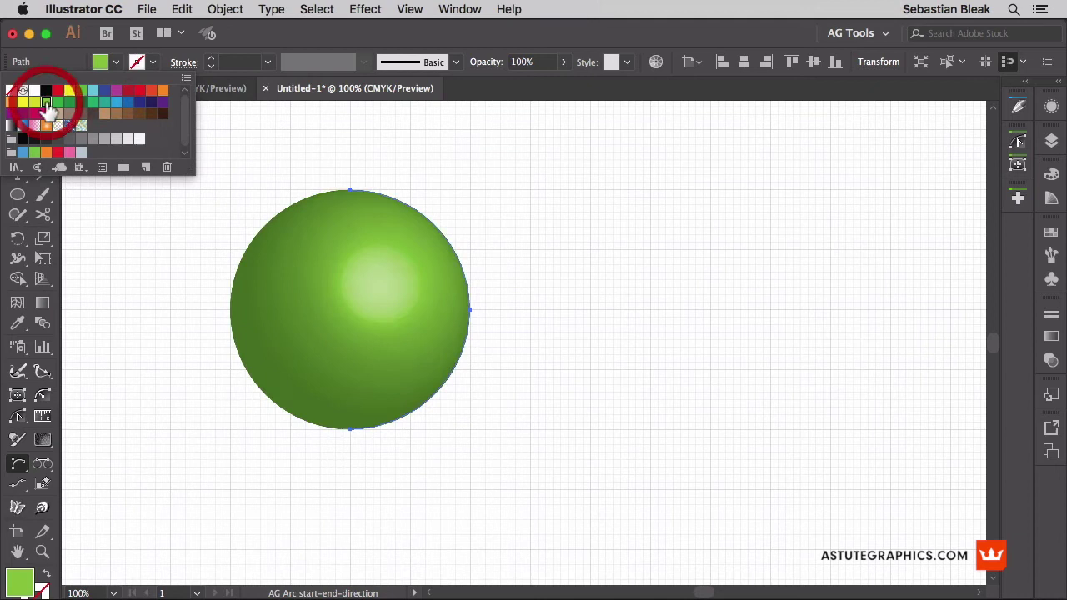
pyautogui.press('Return')
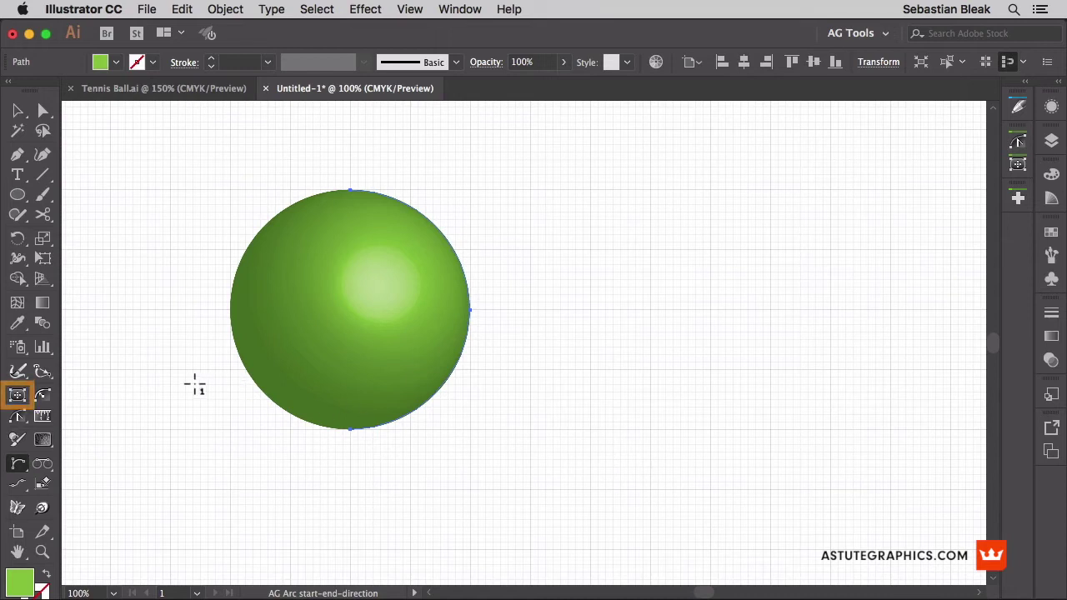
# Step: Draw a wide Dynamic Shapes rectangle across the sphere and round its corners into a pill
pyautogui.doubleClick(17, 397)
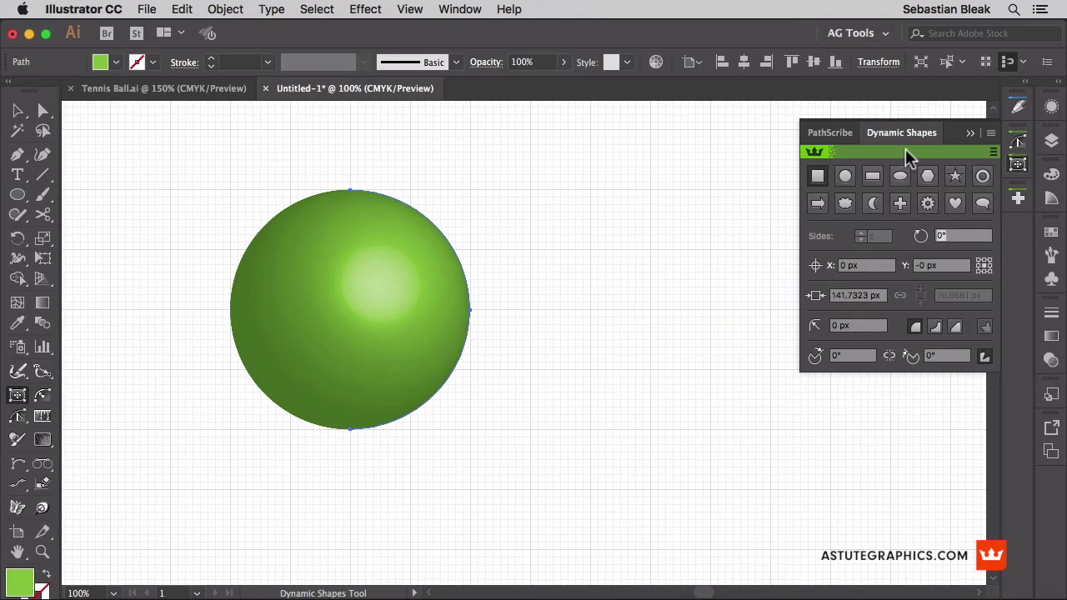
pyautogui.click(1017, 166)
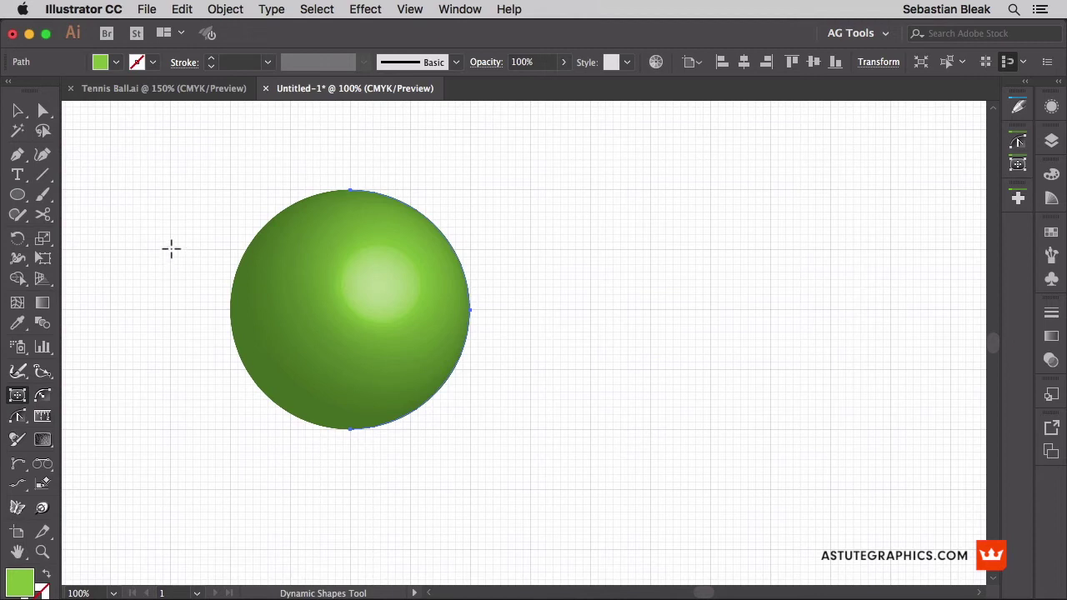
pyautogui.moveTo(171, 248); pyautogui.dragTo(403, 266)
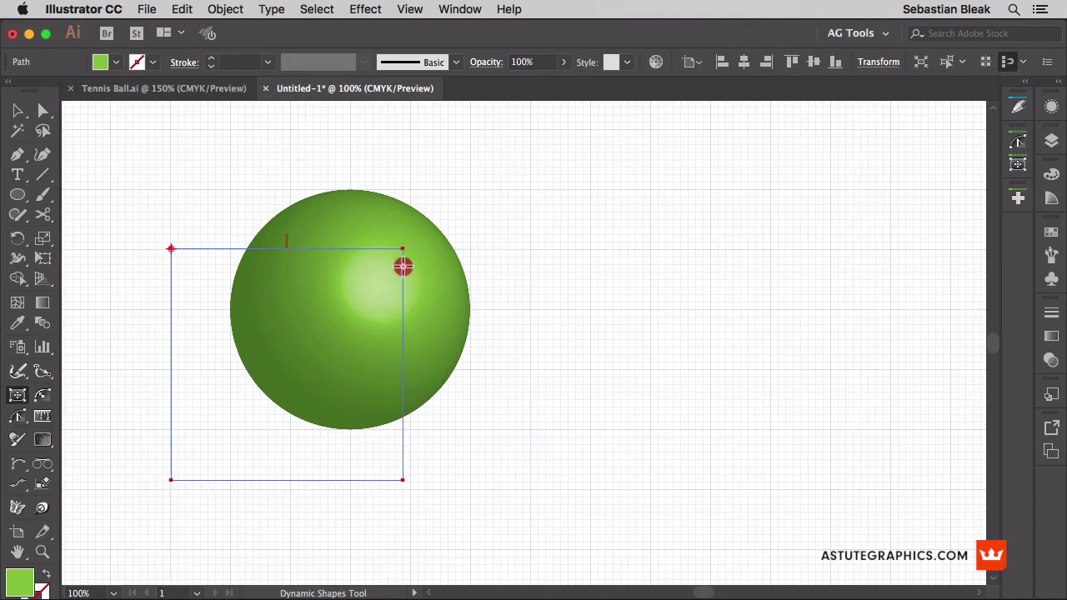
pyautogui.press('3')
pyautogui.moveTo(403, 266); pyautogui.dragTo(530, 368)
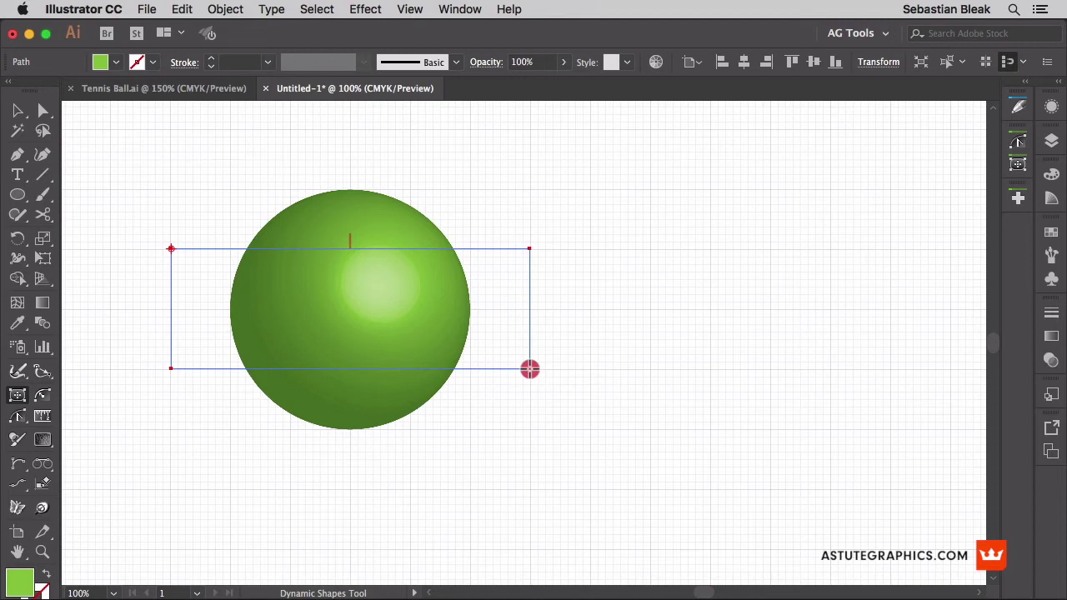
pyautogui.press('alt')
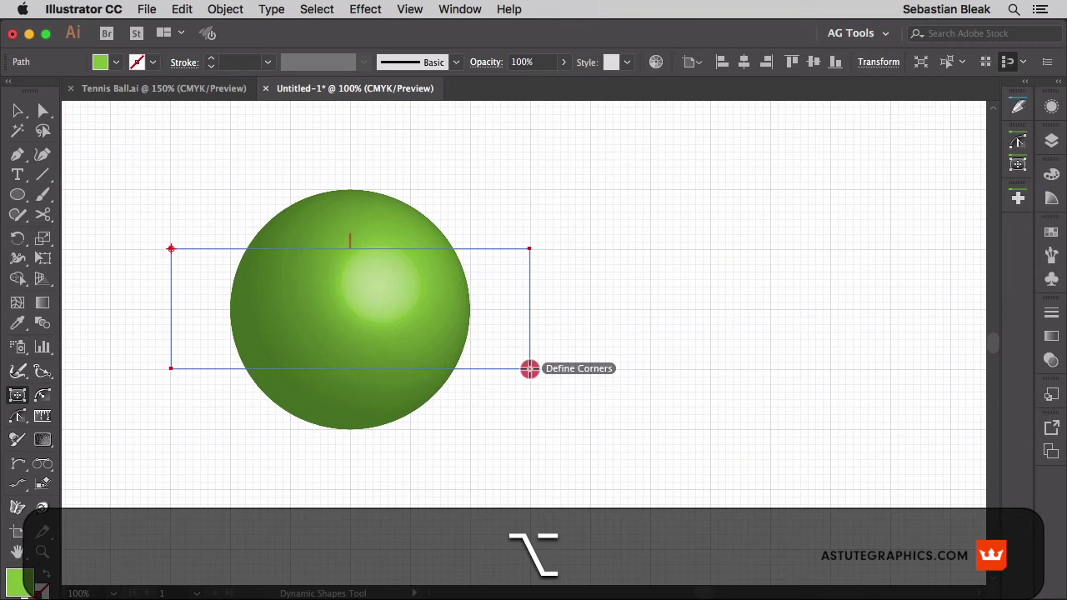
pyautogui.moveTo(530, 368); pyautogui.dragTo(359, 306)
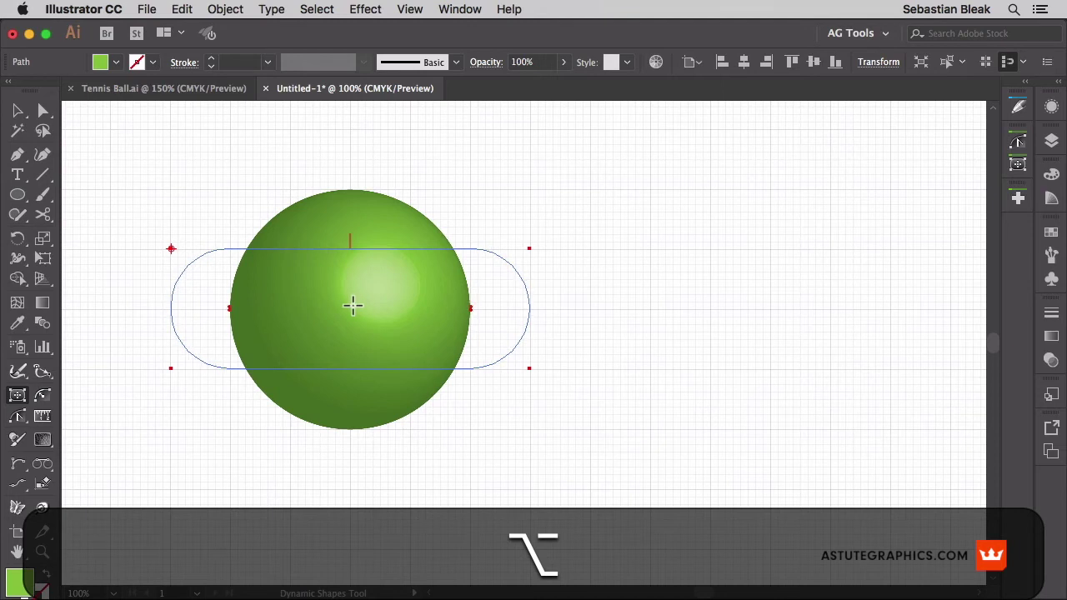
pyautogui.click(352, 305)
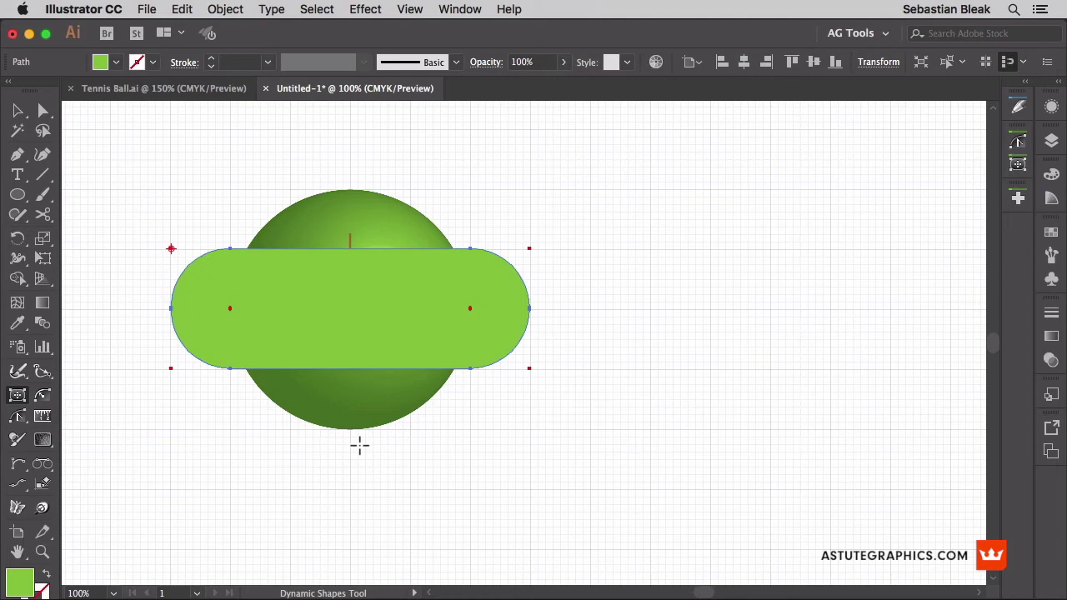
# Step: Swap the pill's fill and stroke, making the stroke light grey at 10 pt
pyautogui.hotkey('shift', 'x')
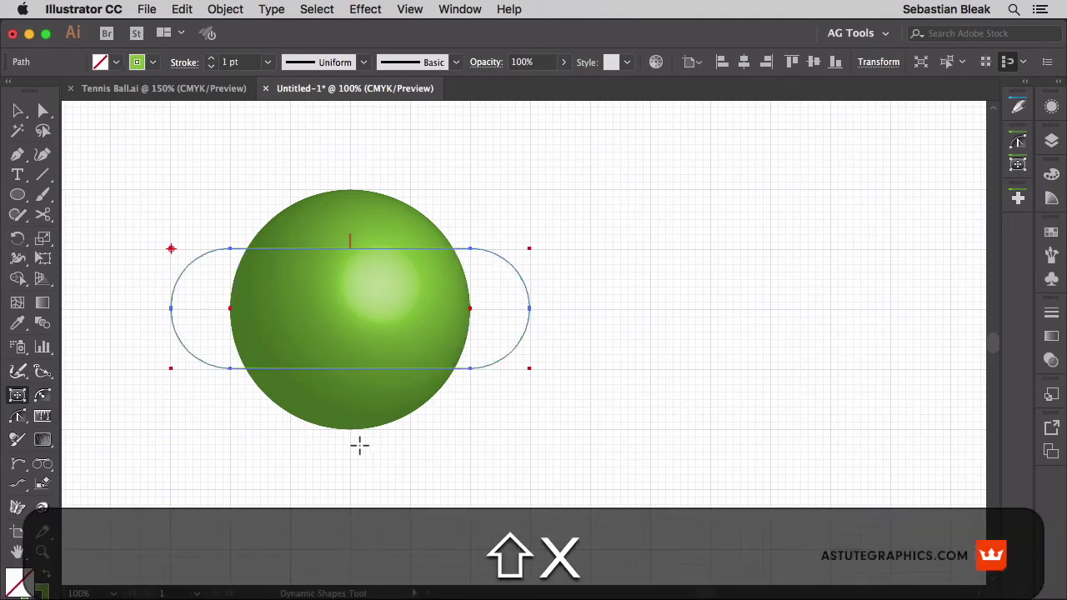
pyautogui.click(155, 63)
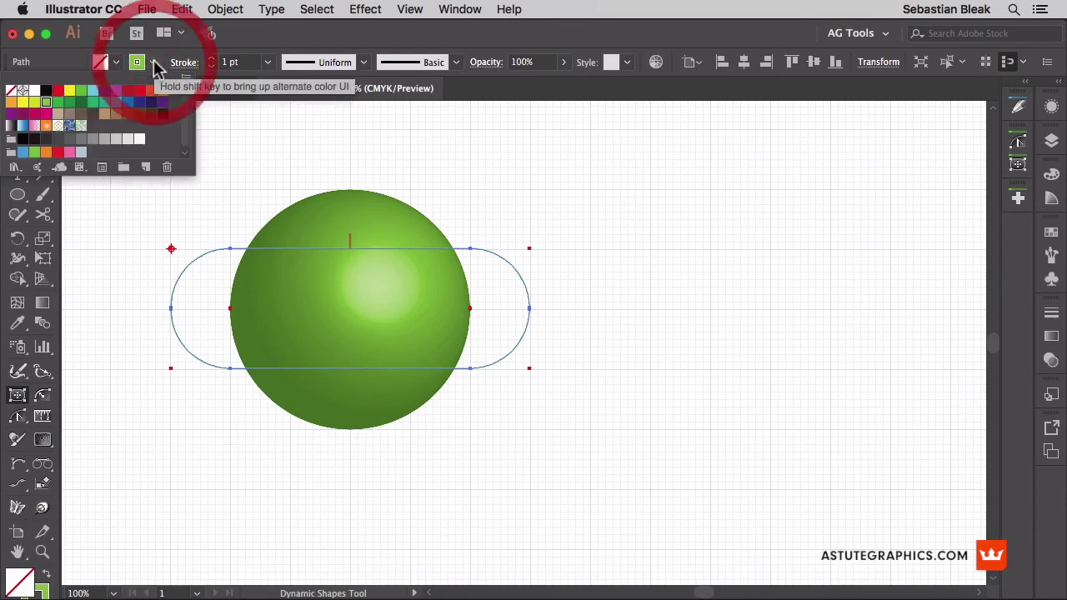
pyautogui.click(117, 139)
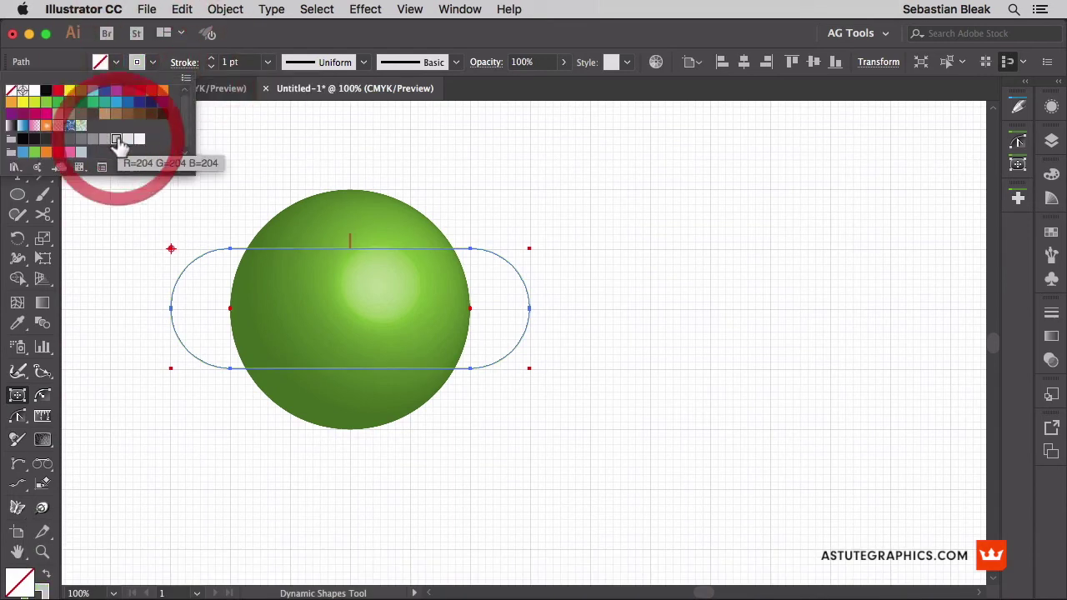
pyautogui.press('Return')
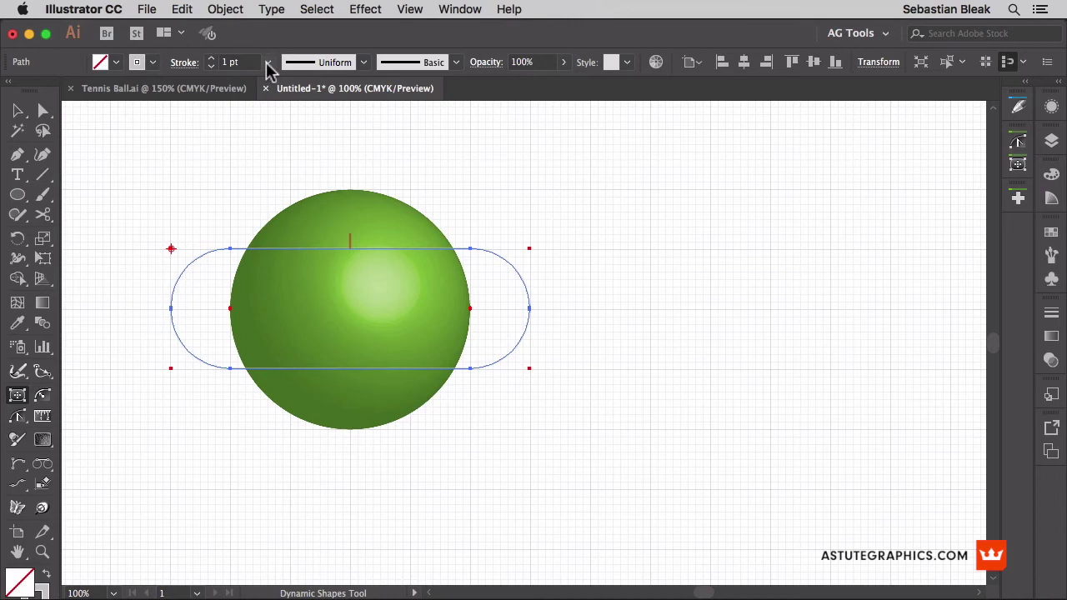
pyautogui.click(268, 63)
pyautogui.click(290, 299)
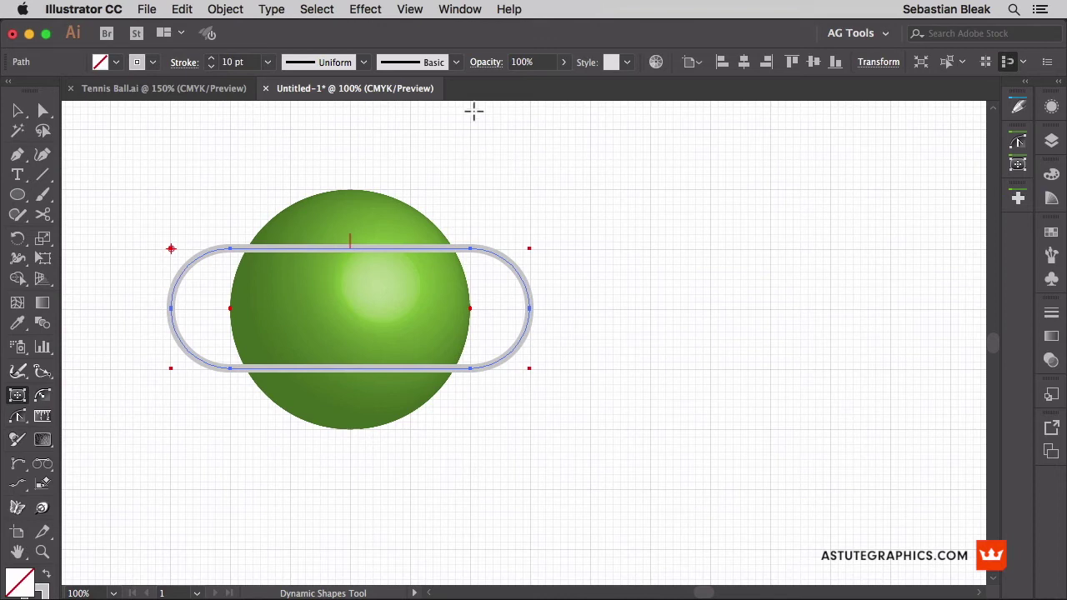
pyautogui.click(460, 9)
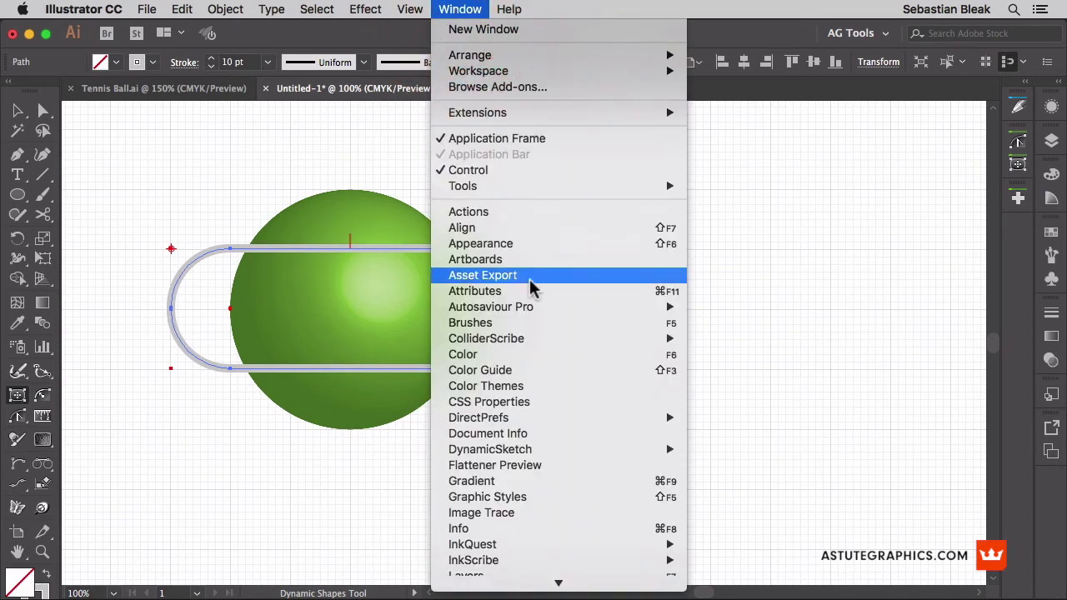
pyautogui.scroll(-10, 533, 284)
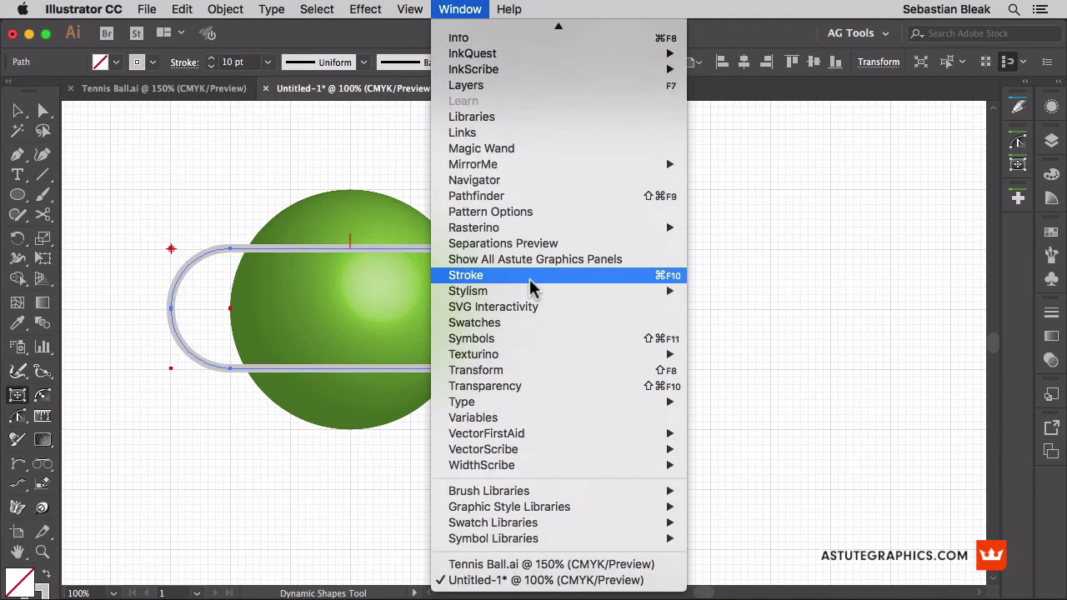
pyautogui.click(556, 338)
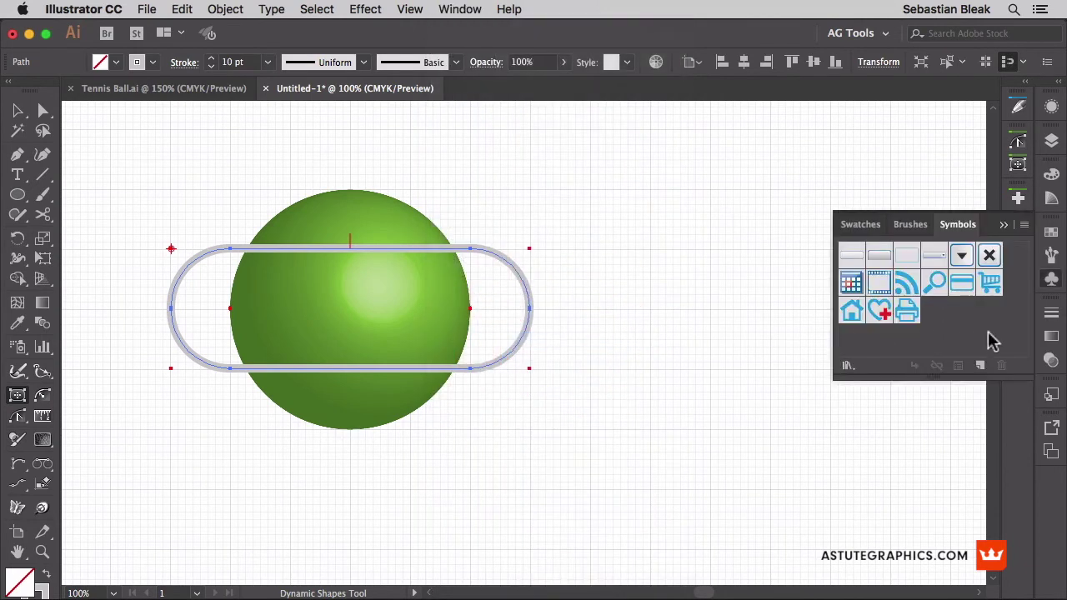
pyautogui.click(989, 333)
pyautogui.click(1024, 225)
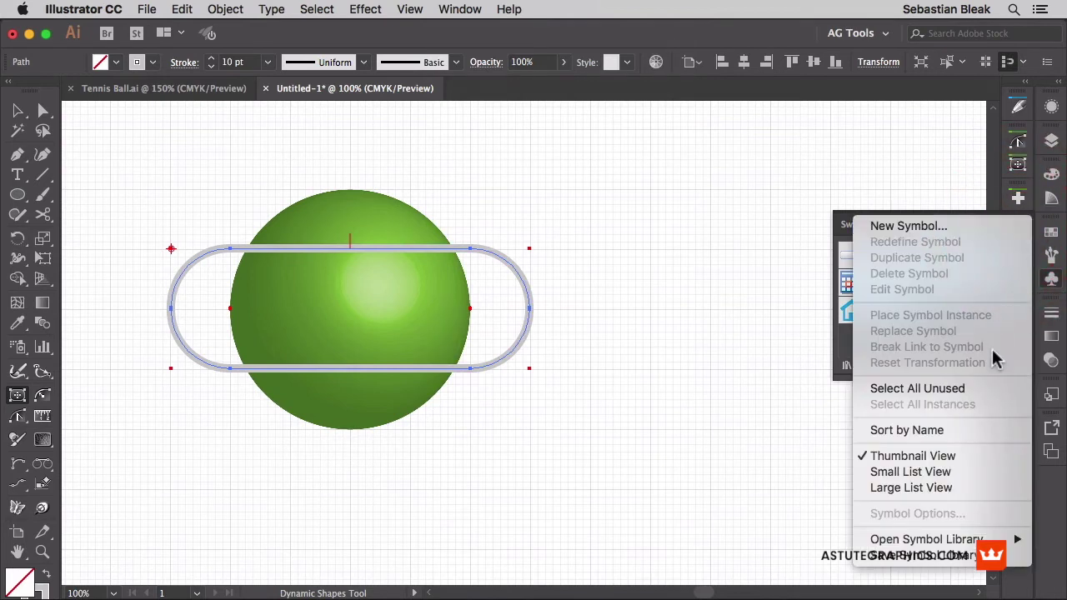
pyautogui.click(992, 390)
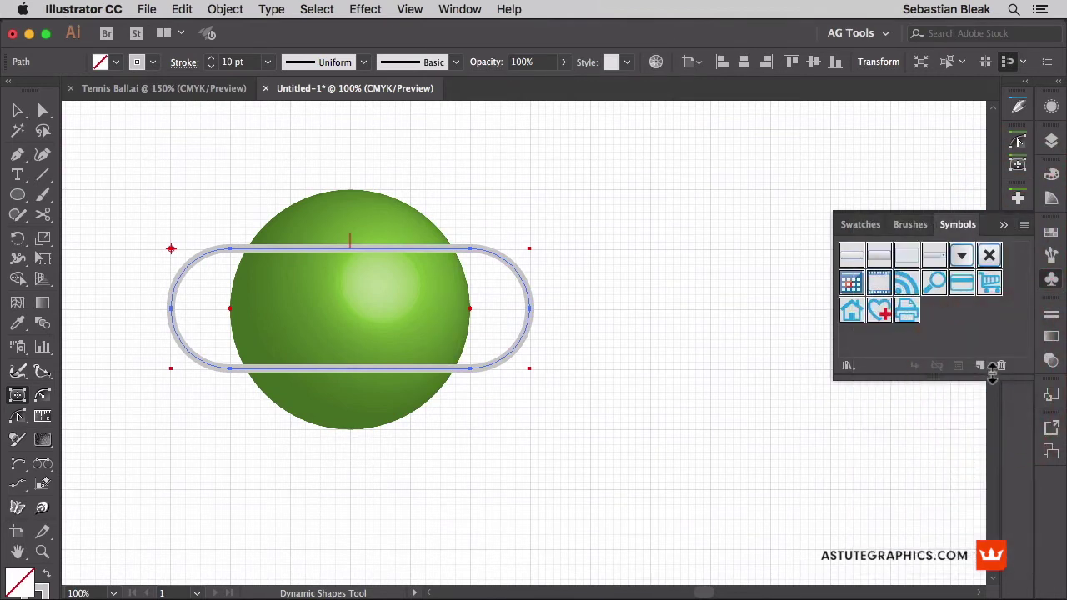
pyautogui.click(965, 337)
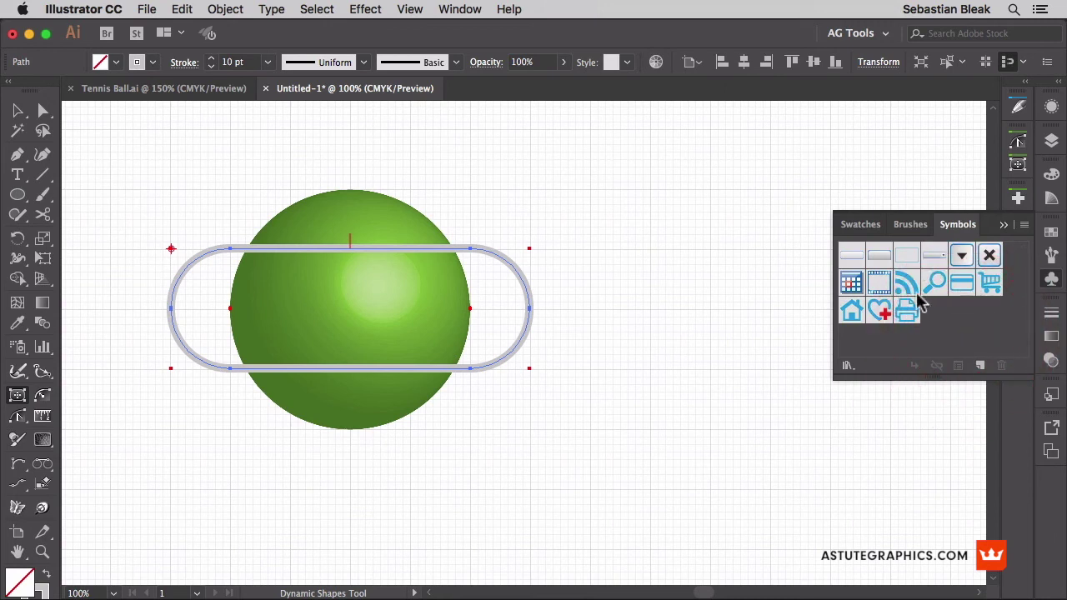
pyautogui.click(852, 227)
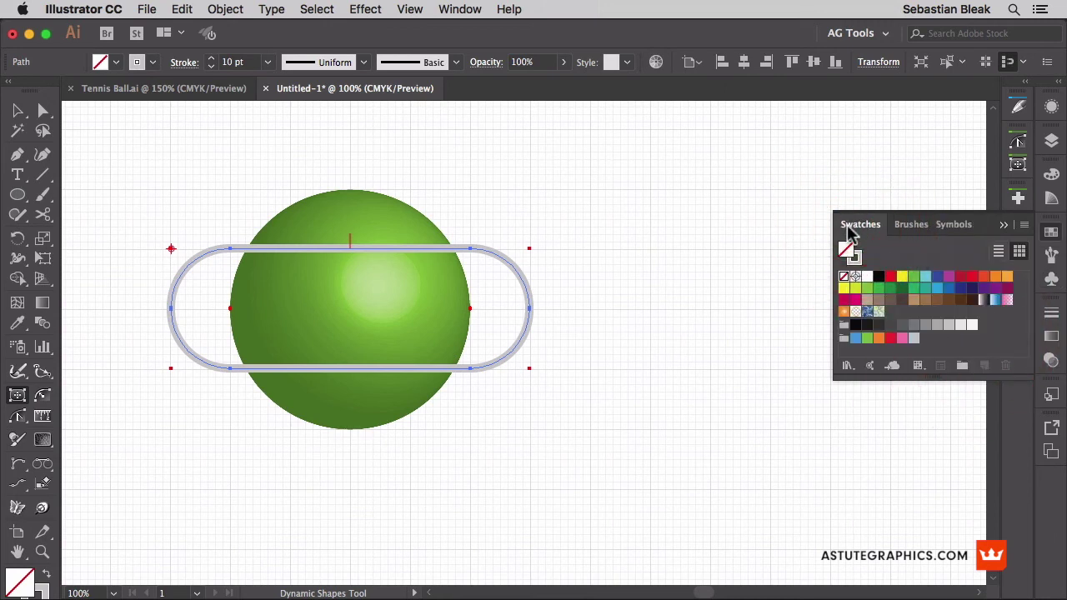
pyautogui.click(1052, 397)
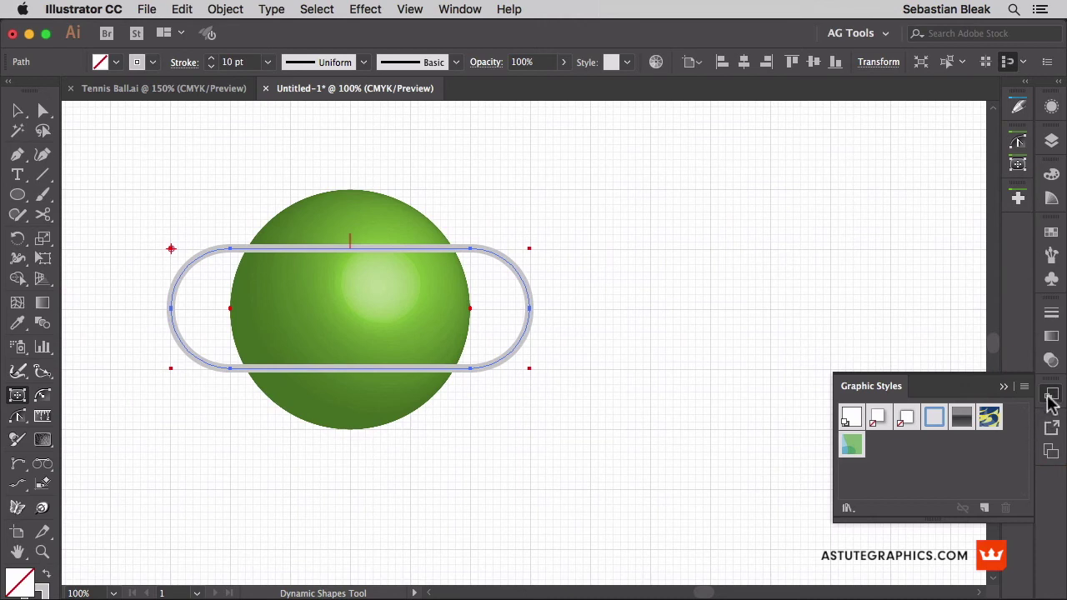
pyautogui.click(1051, 397)
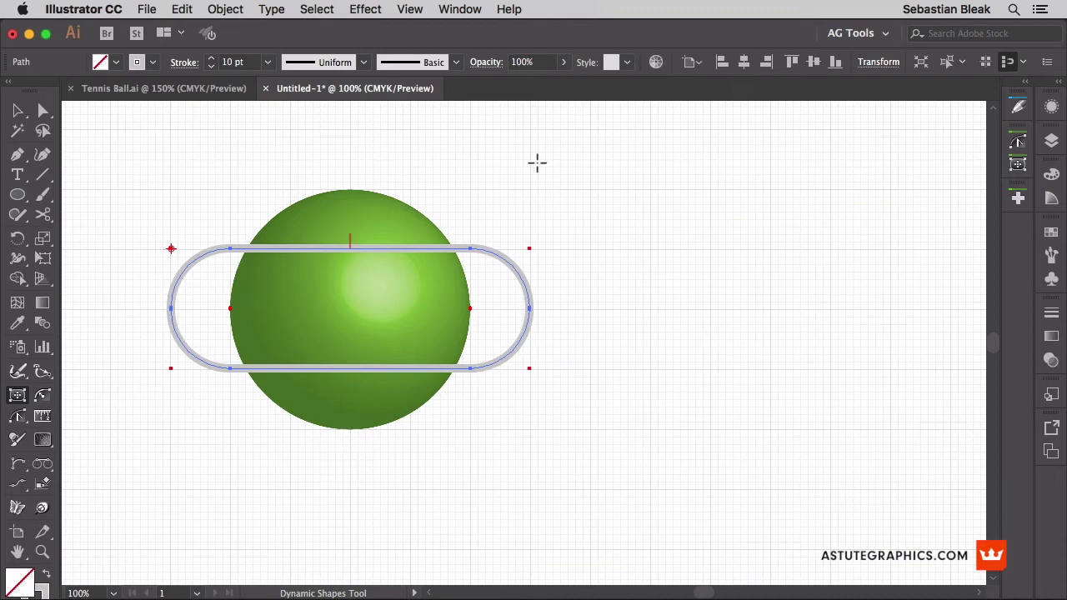
# Step: Run VectorFirstAid Check Document and Fix All, purging 15 symbols, 53 swatches and 6 graphic styles
pyautogui.click(457, 9)
pyautogui.scroll(-10, 571, 351)
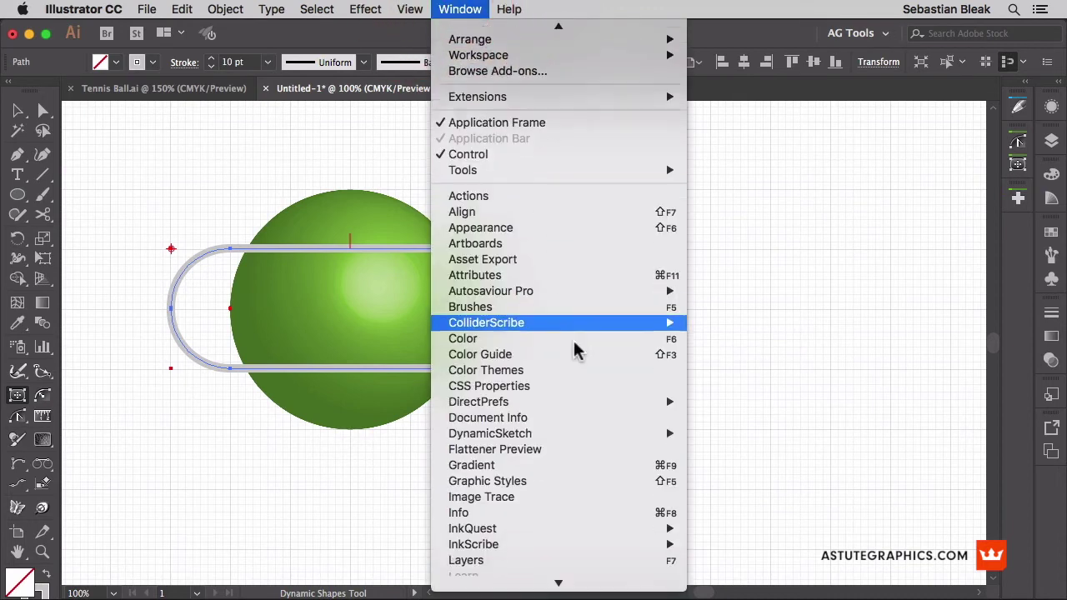
pyautogui.moveTo(608, 435)
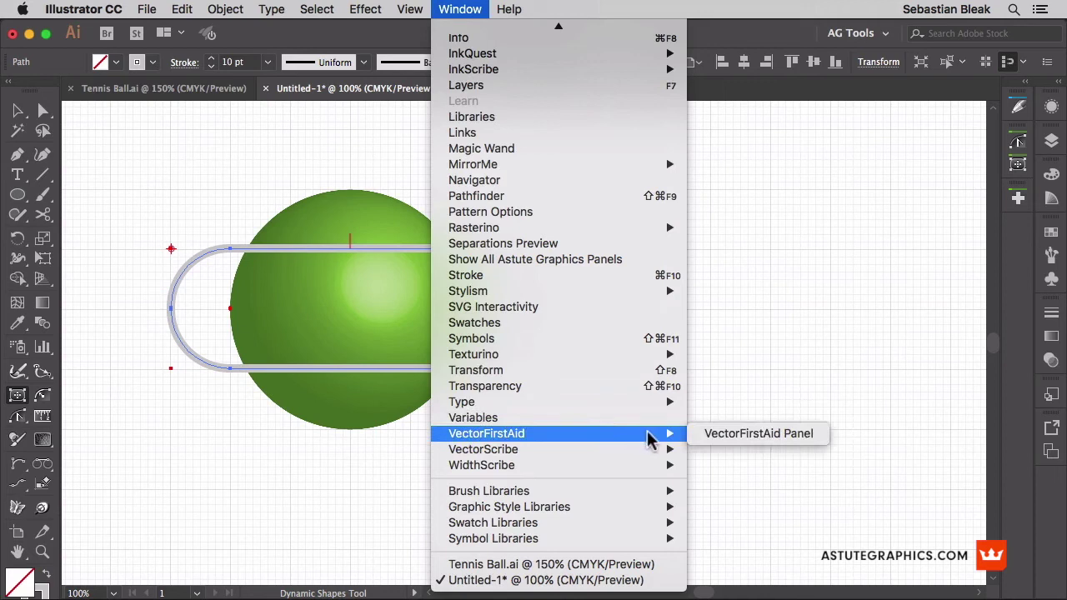
pyautogui.click(804, 437)
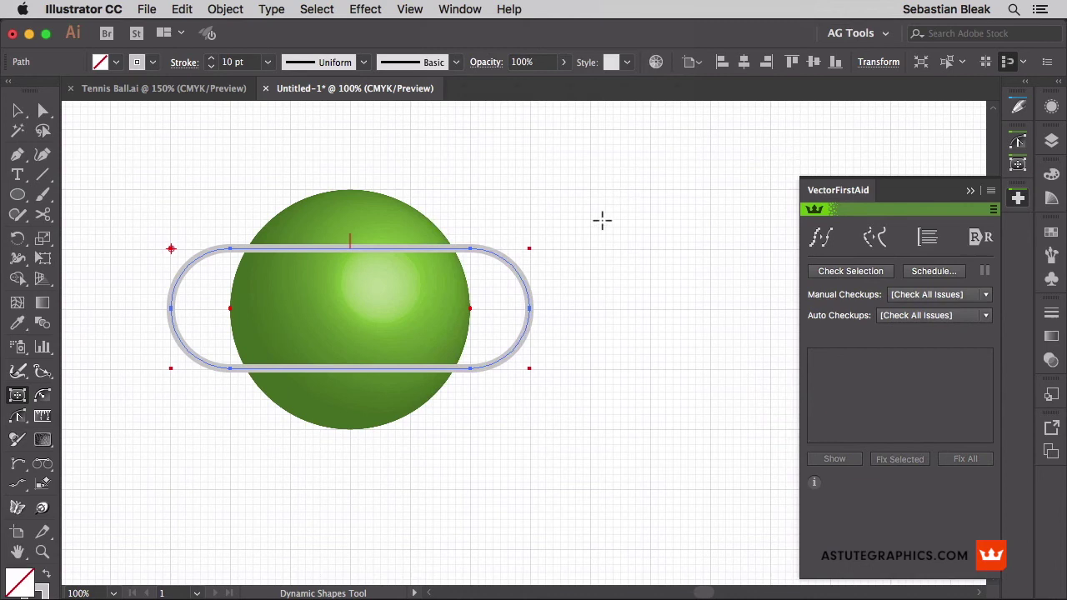
pyautogui.click(600, 219)
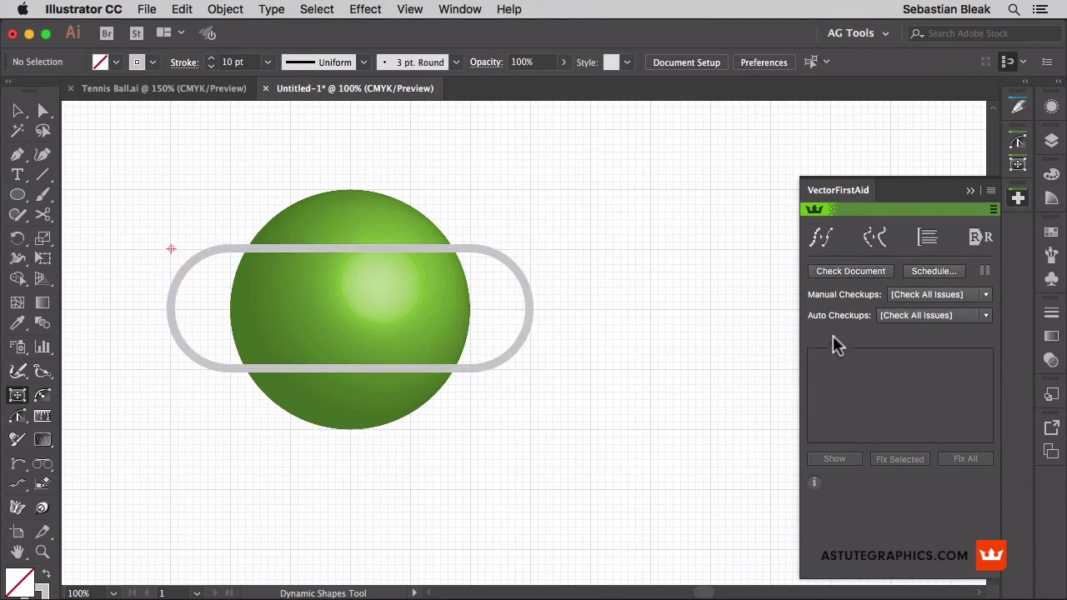
pyautogui.click(887, 275)
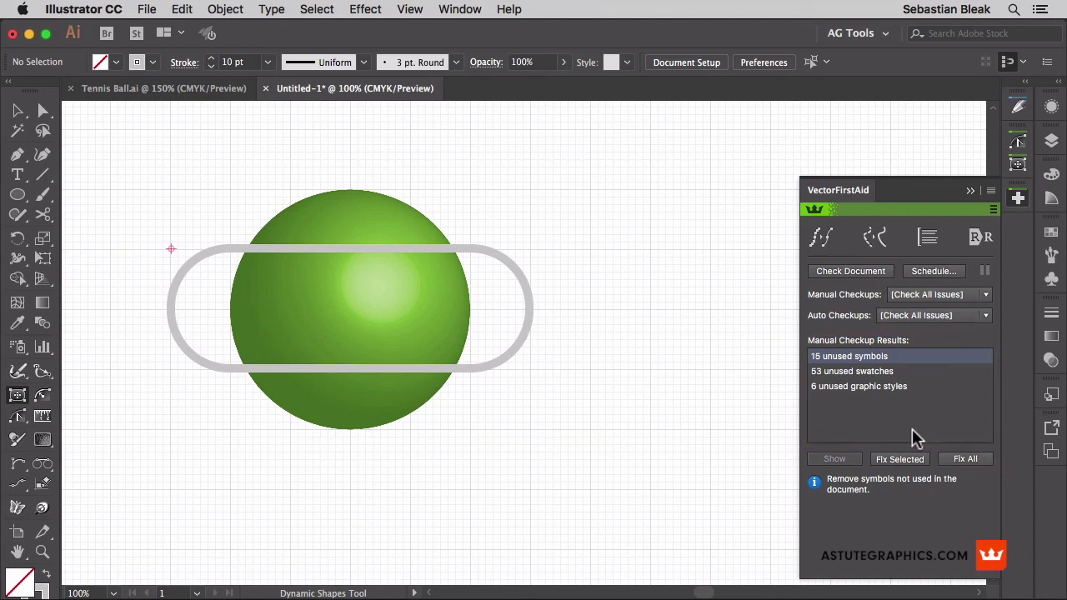
pyautogui.click(953, 461)
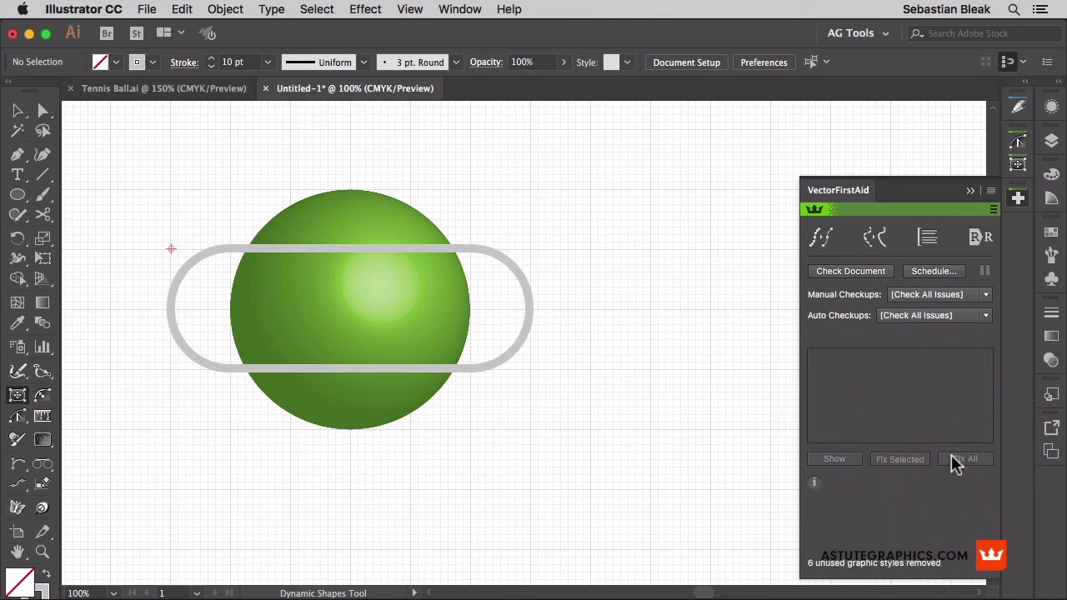
pyautogui.click(1018, 200)
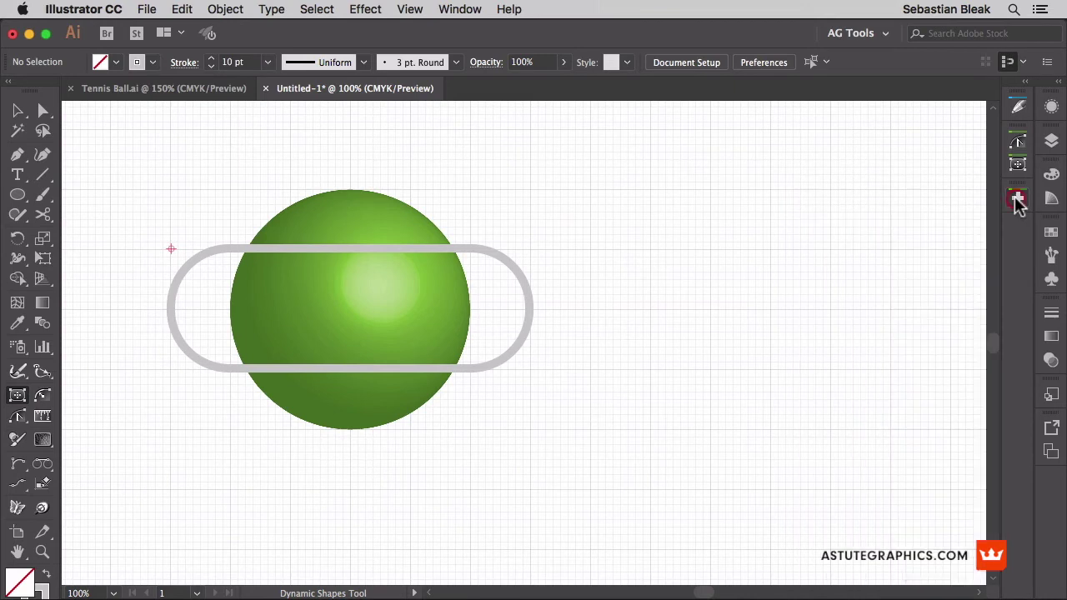
# Step: Save the grey stripe as symbol 'Tennis Stripe' and delete its instance from the artboard
pyautogui.click(1052, 282)
pyautogui.click(894, 280)
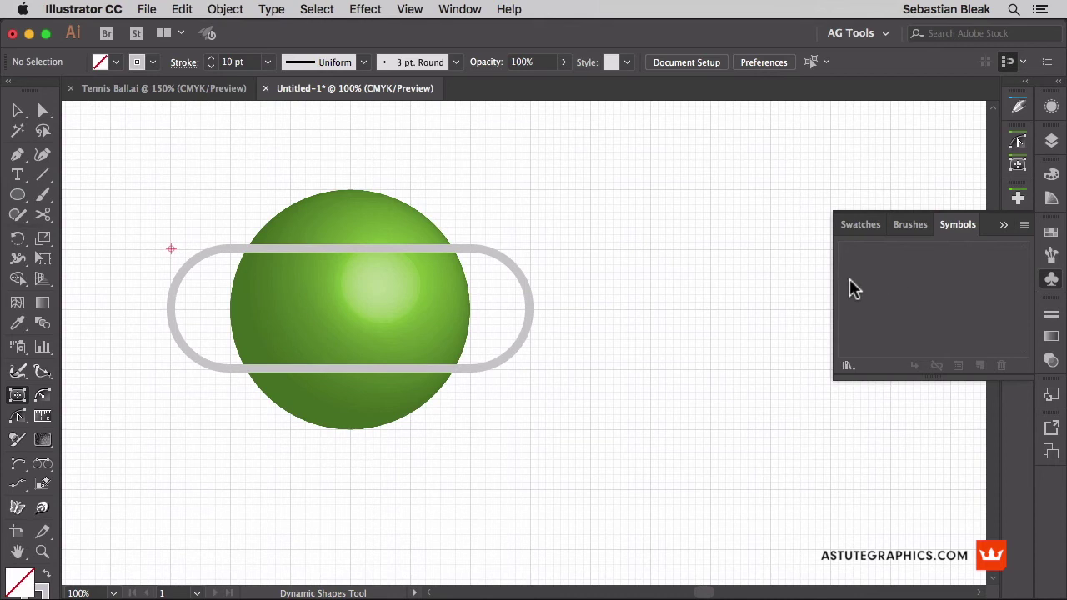
pyautogui.press('v')
pyautogui.moveTo(554, 420); pyautogui.dragTo(473, 207)
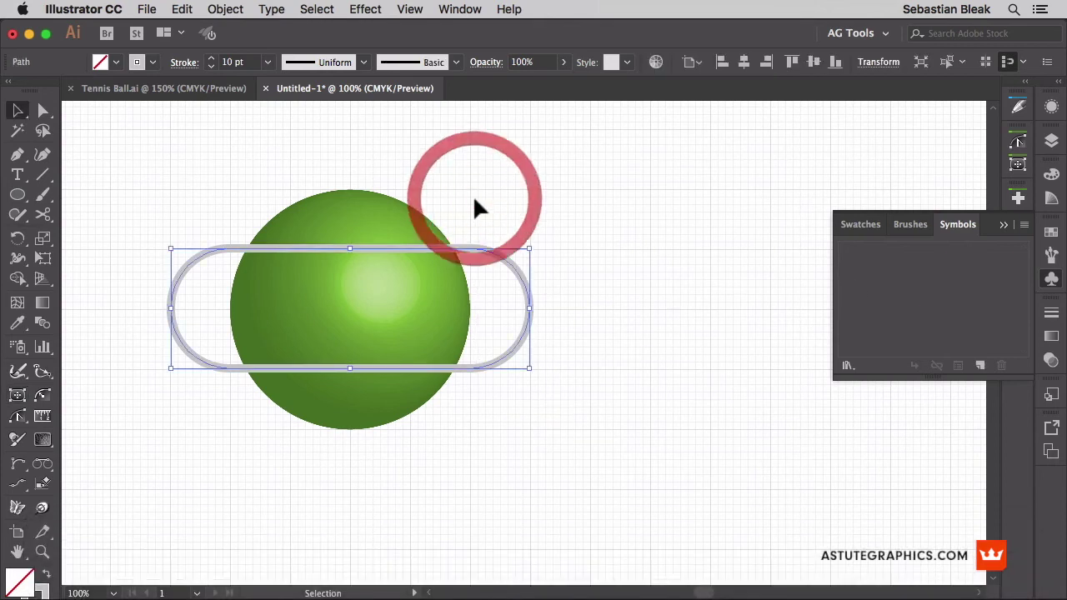
pyautogui.moveTo(477, 251); pyautogui.dragTo(939, 281)
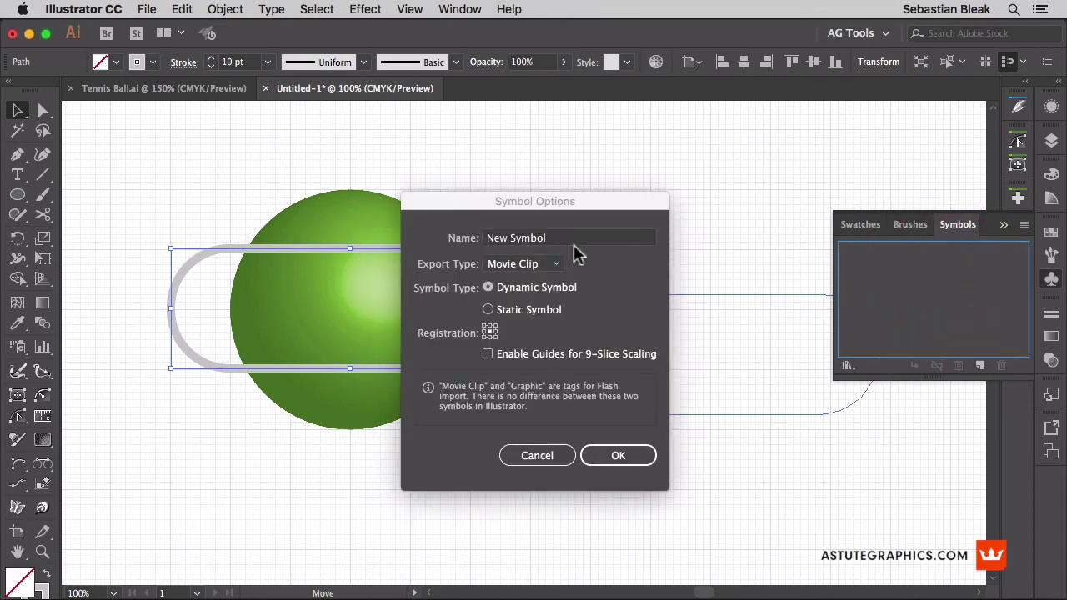
pyautogui.click(448, 239)
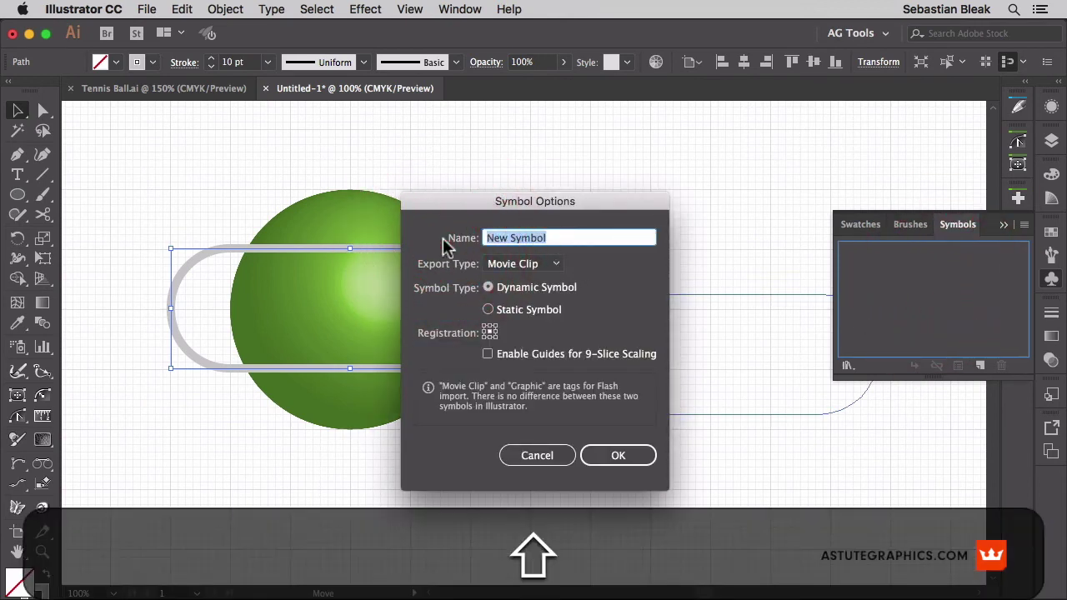
pyautogui.write('Tennis Stripe')
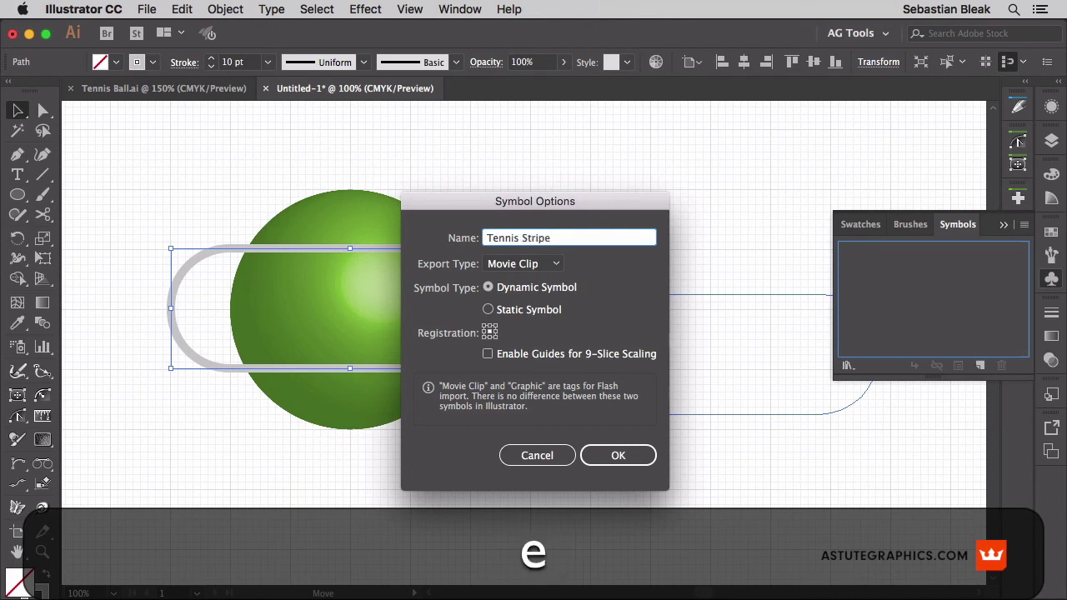
pyautogui.press('Return')
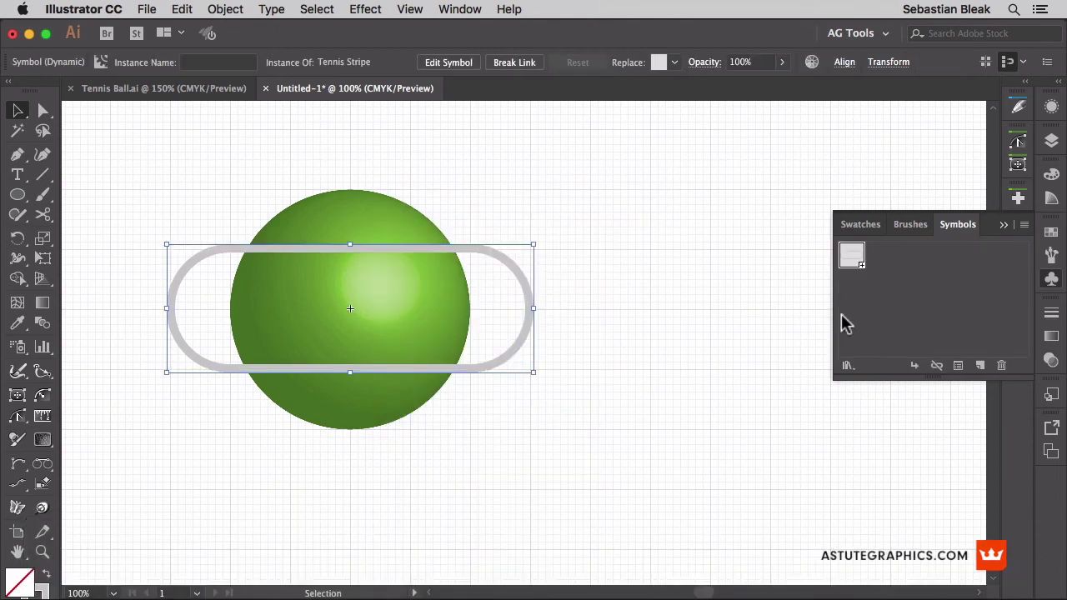
pyautogui.press('BackSpace')
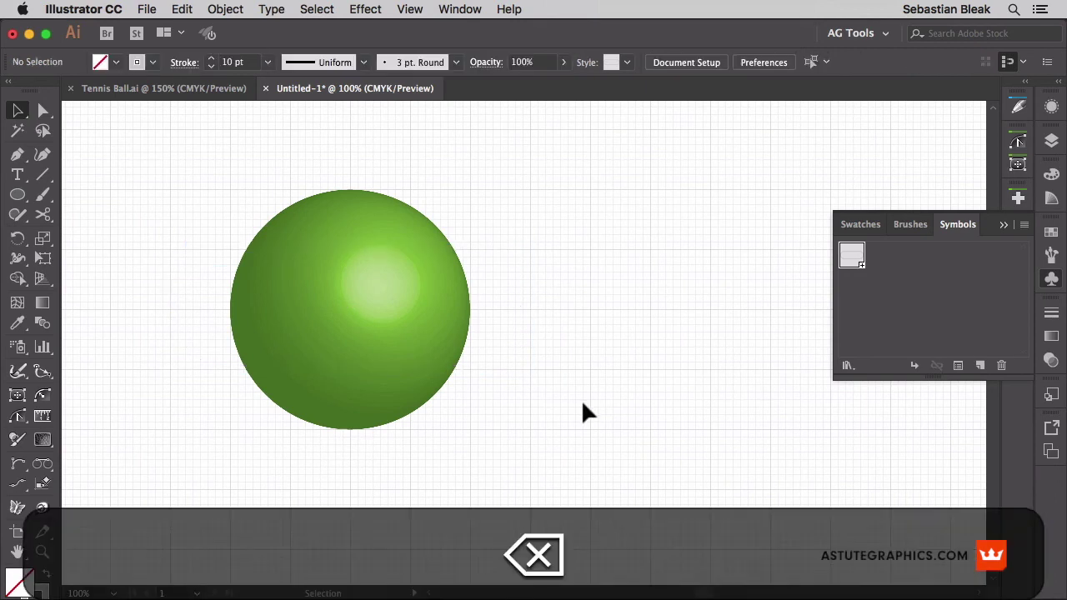
pyautogui.press('v')
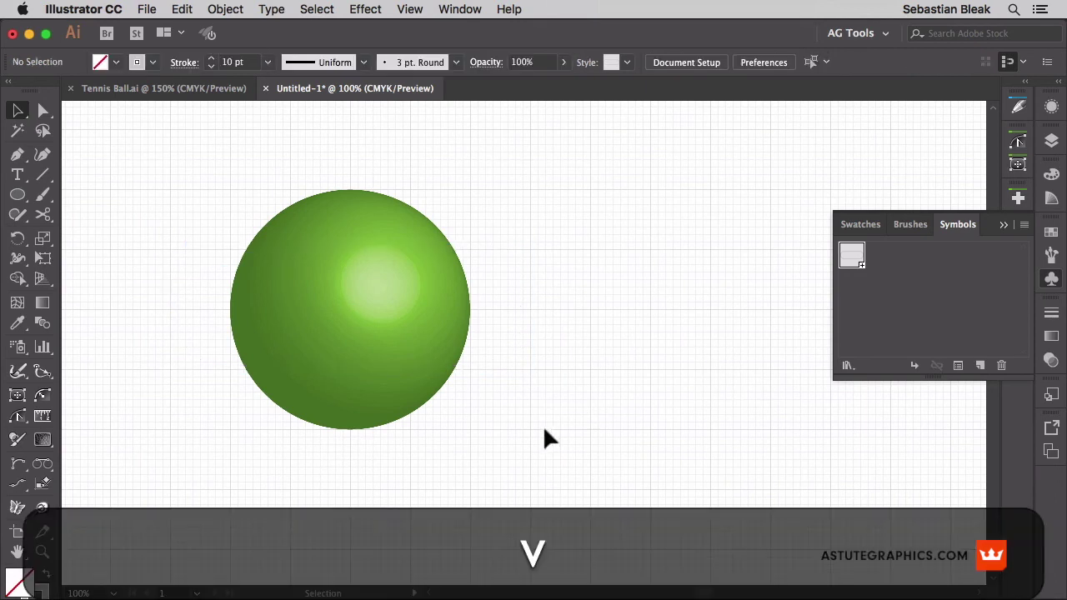
# Step: Select the ball and reopen its 3D Revolve from the Appearance panel with Preview on
pyautogui.moveTo(525, 442); pyautogui.dragTo(165, 156)
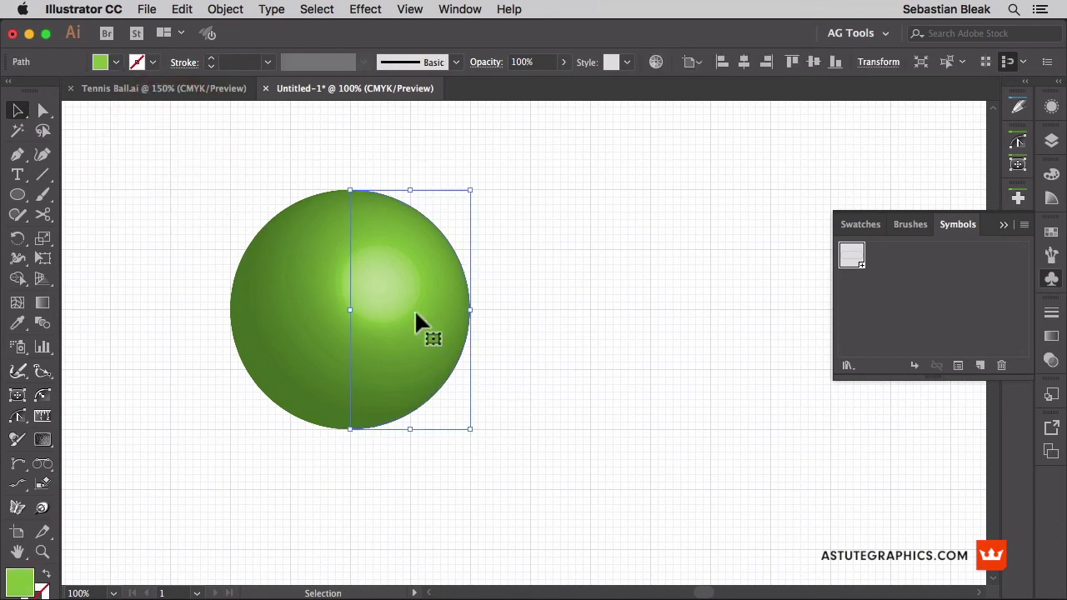
pyautogui.click(1053, 108)
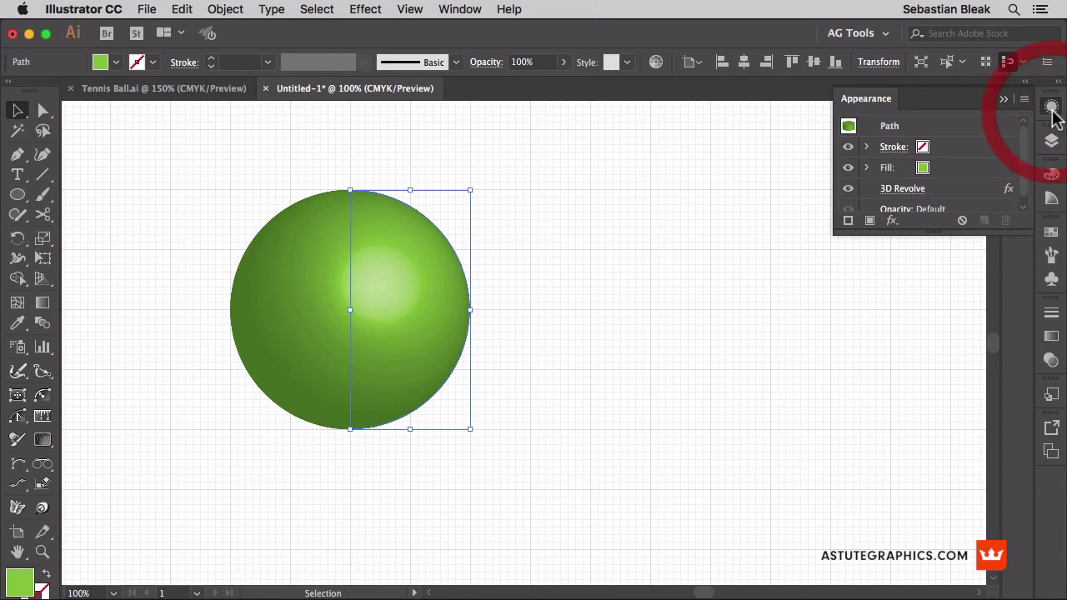
pyautogui.click(911, 191)
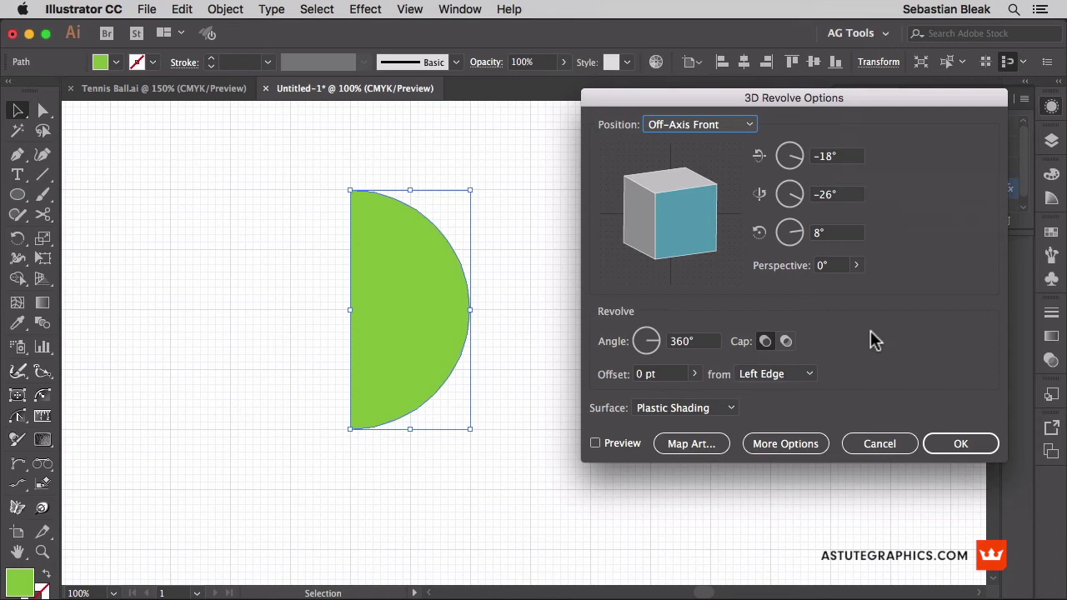
pyautogui.click(623, 444)
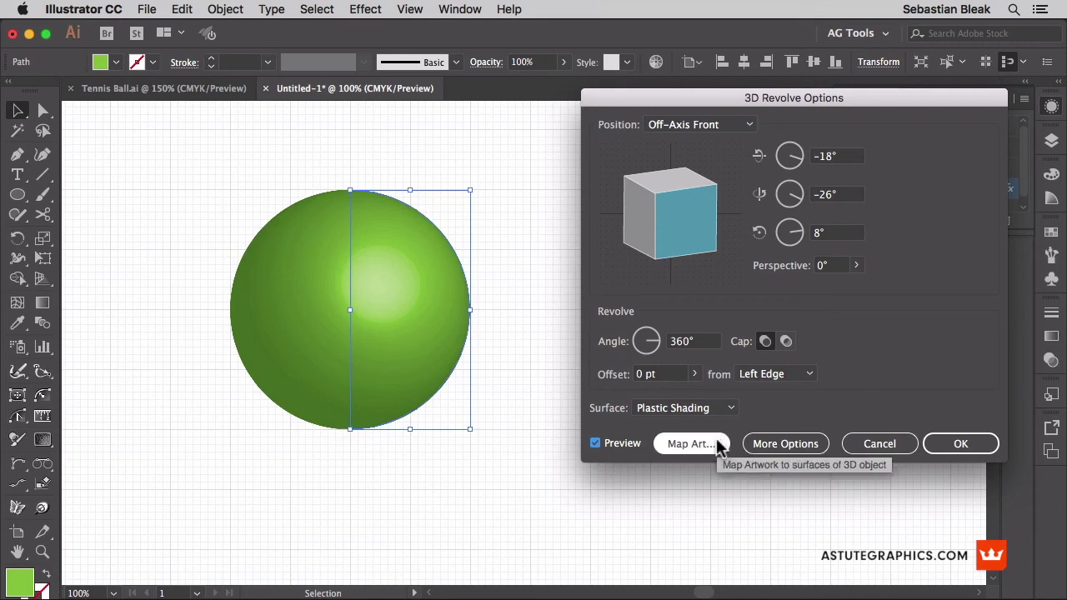
# Step: Map the Tennis Stripe symbol onto the sphere's surface
pyautogui.click(692, 443)
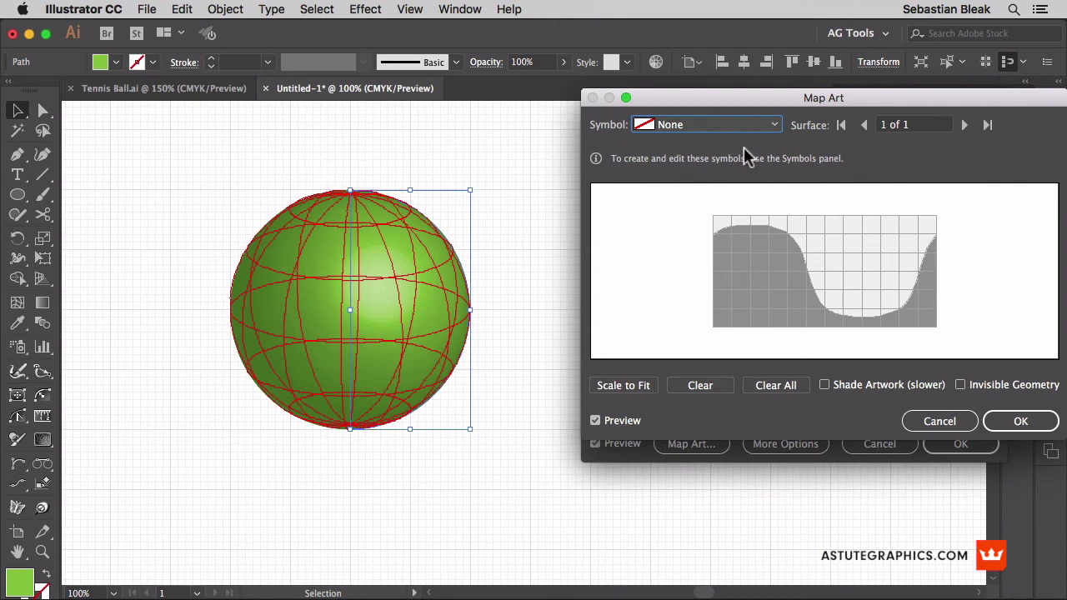
pyautogui.click(774, 126)
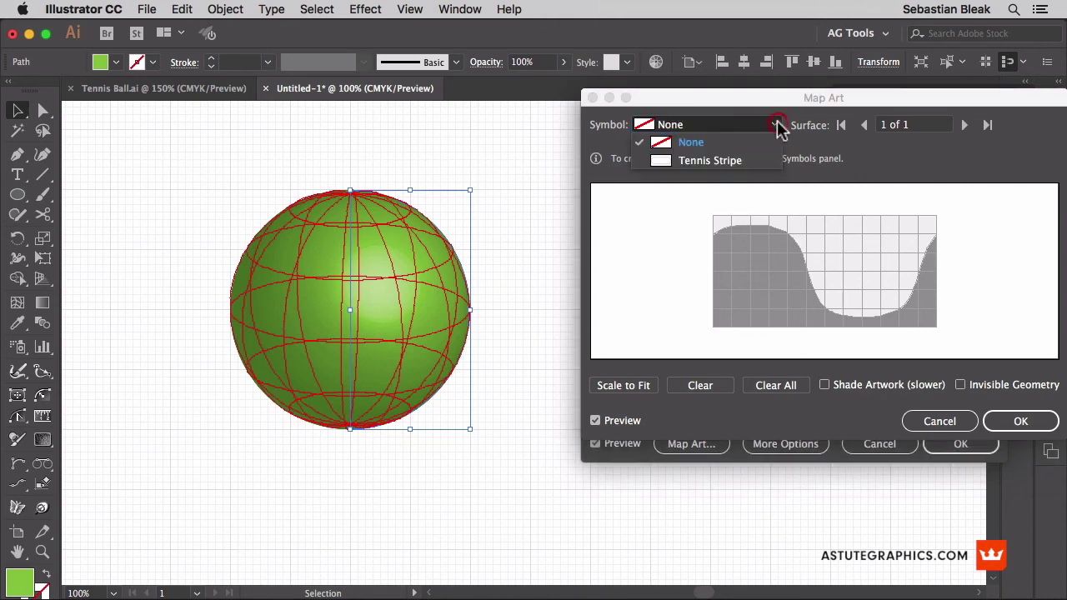
pyautogui.click(759, 162)
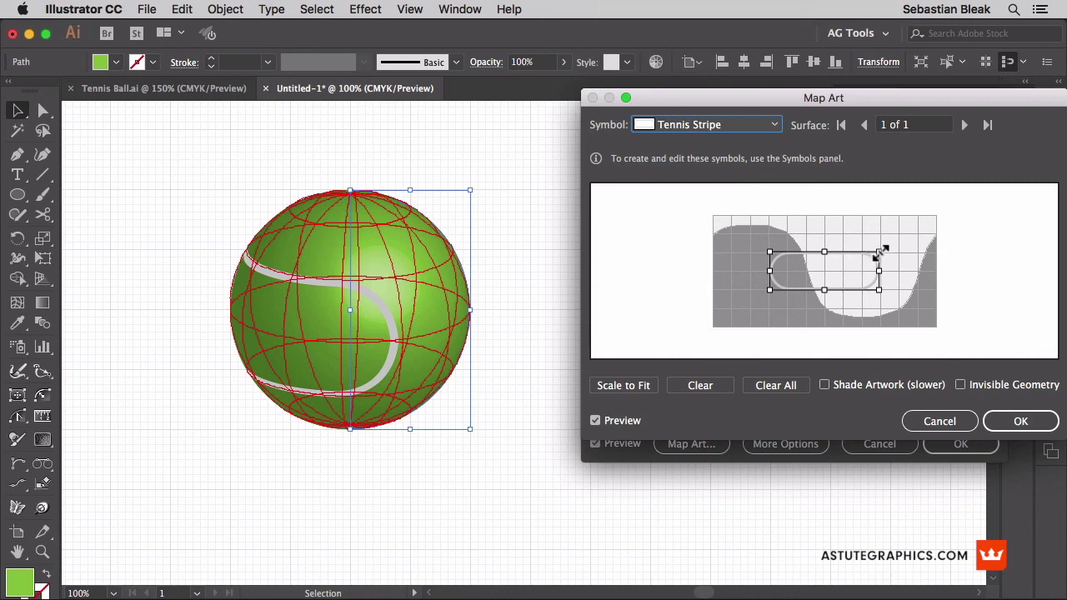
# Step: Resize the stripe in the preview so it fits as a band around the ball
pyautogui.moveTo(880, 251); pyautogui.dragTo(918, 235)
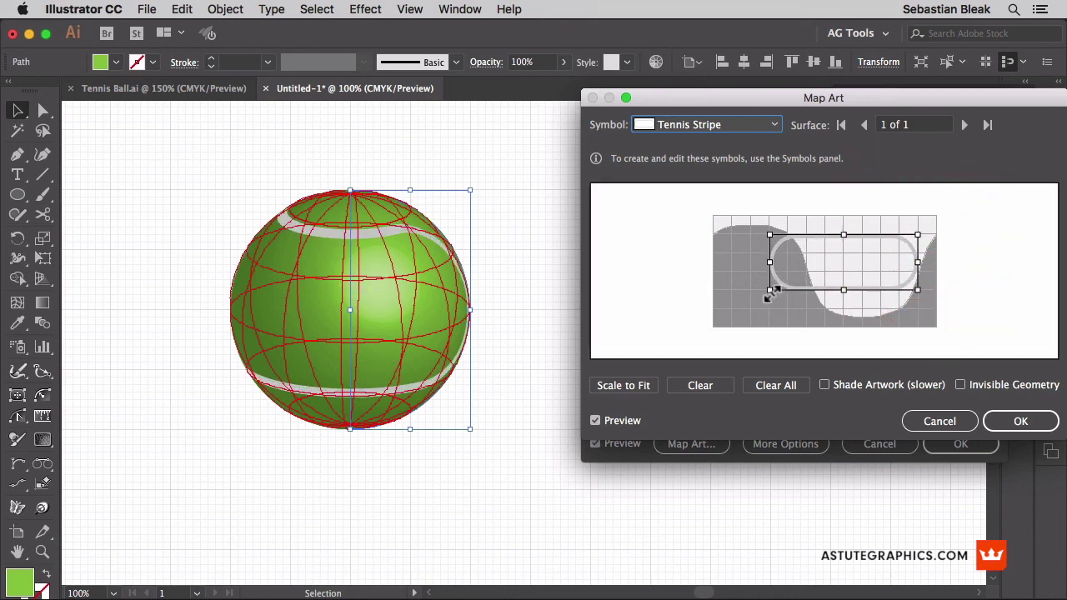
pyautogui.moveTo(768, 290); pyautogui.dragTo(733, 310)
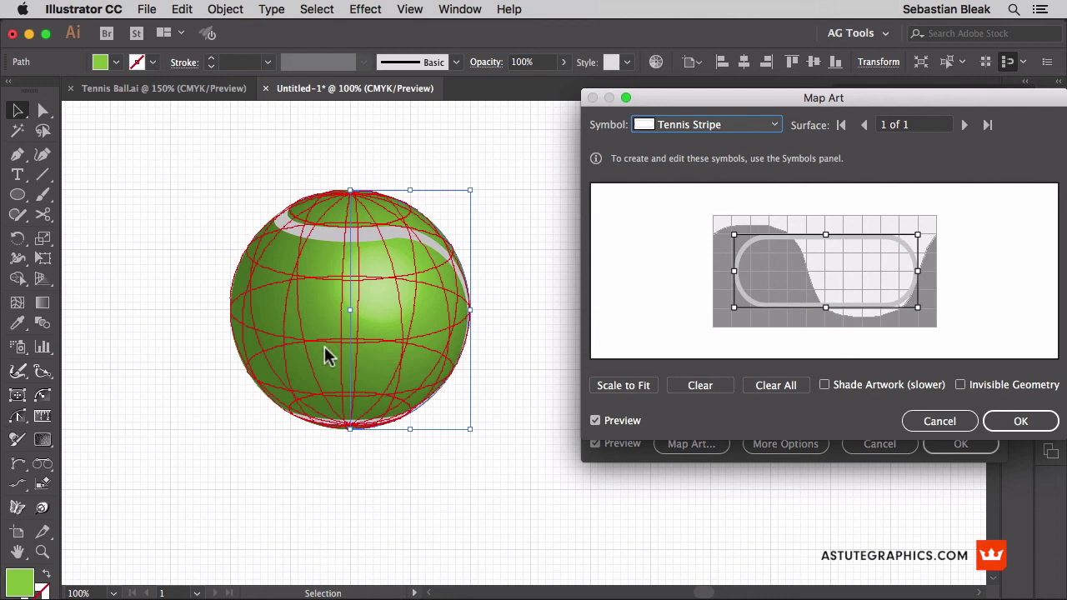
pyautogui.click(826, 307)
pyautogui.moveTo(825, 307); pyautogui.dragTo(823, 297)
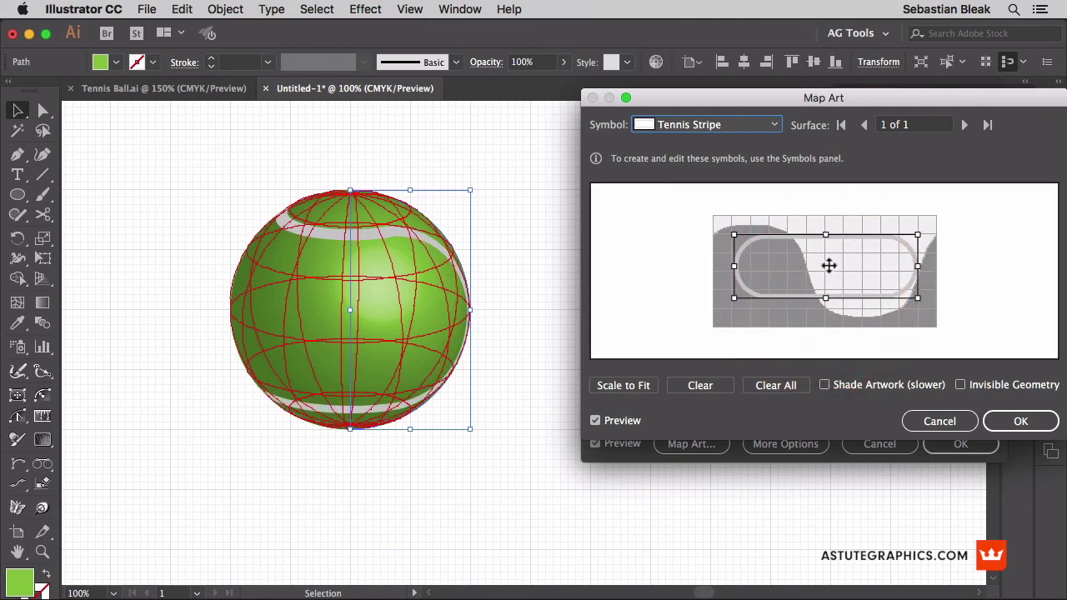
pyautogui.moveTo(825, 235); pyautogui.dragTo(826, 246)
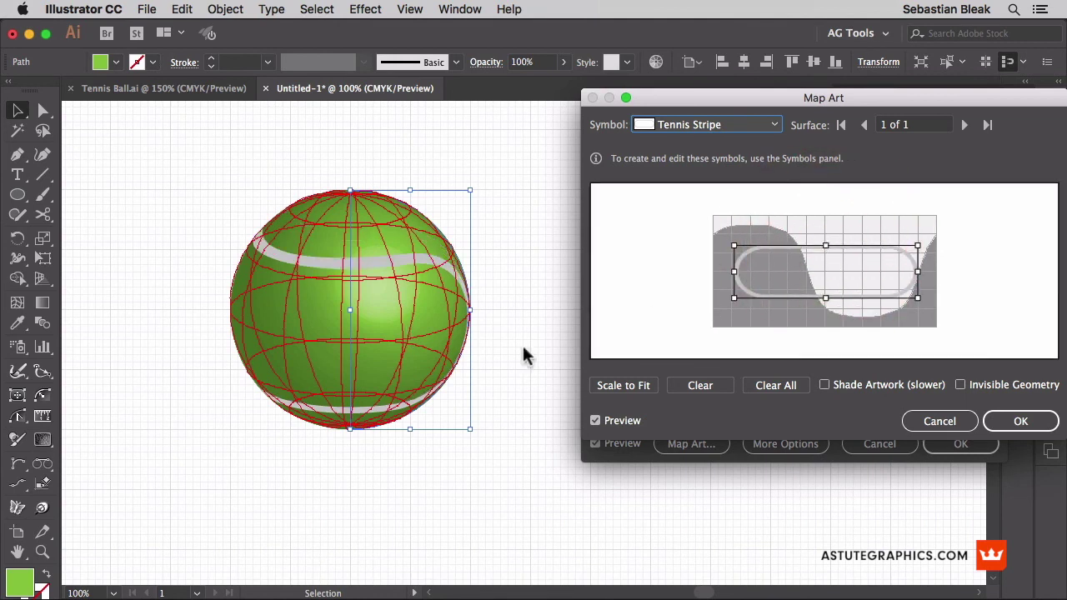
# Step: Accept the stripe mapping and set the X rotation to 100°
pyautogui.click(1009, 421)
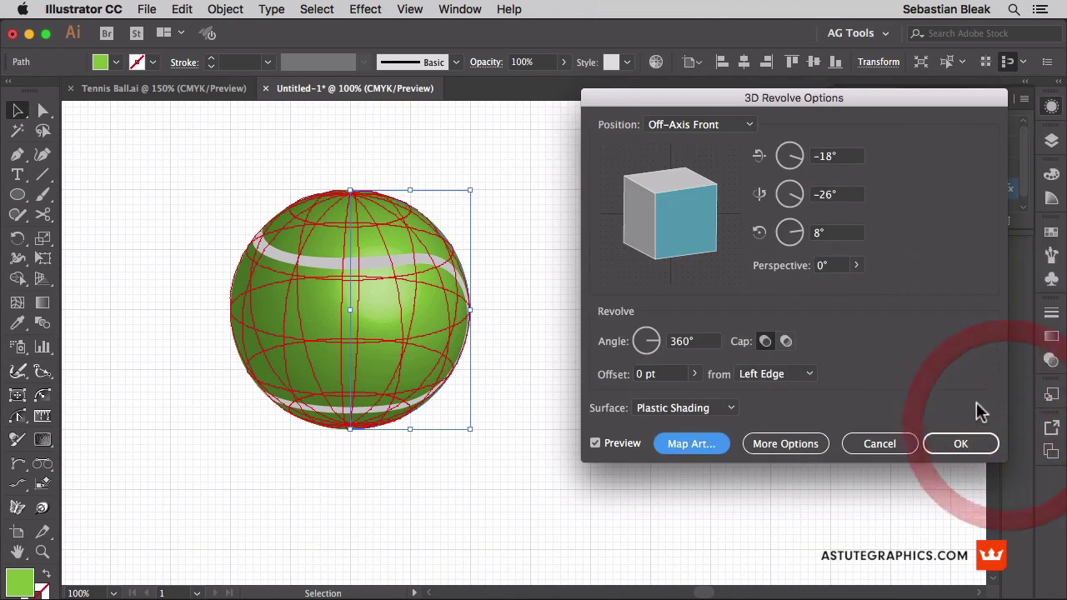
pyautogui.click(838, 156)
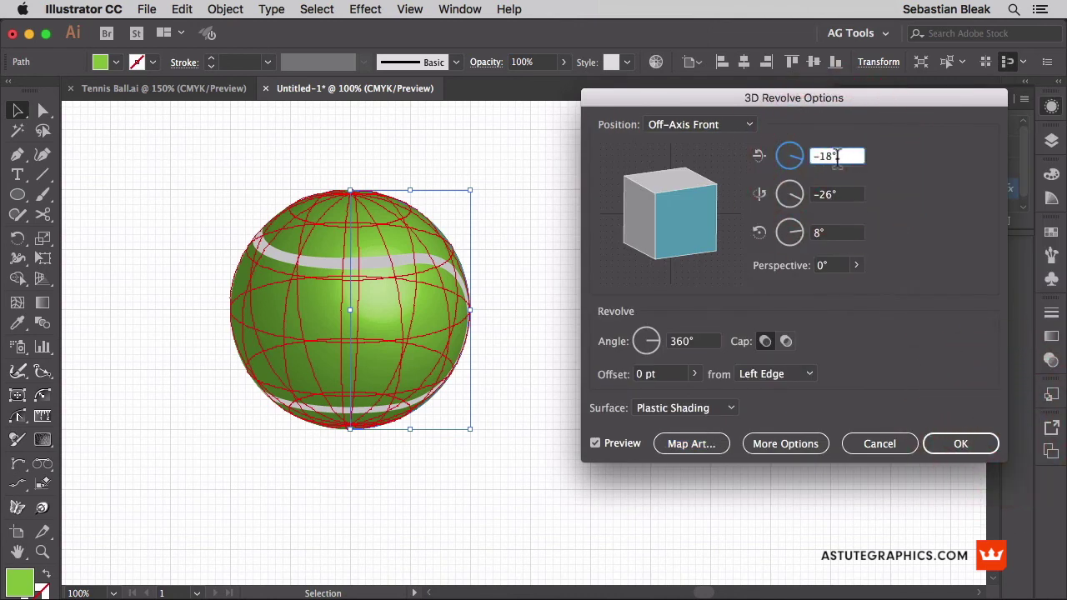
pyautogui.write('-2')
pyautogui.press('Return')
pyautogui.write('100')
pyautogui.press('Return')
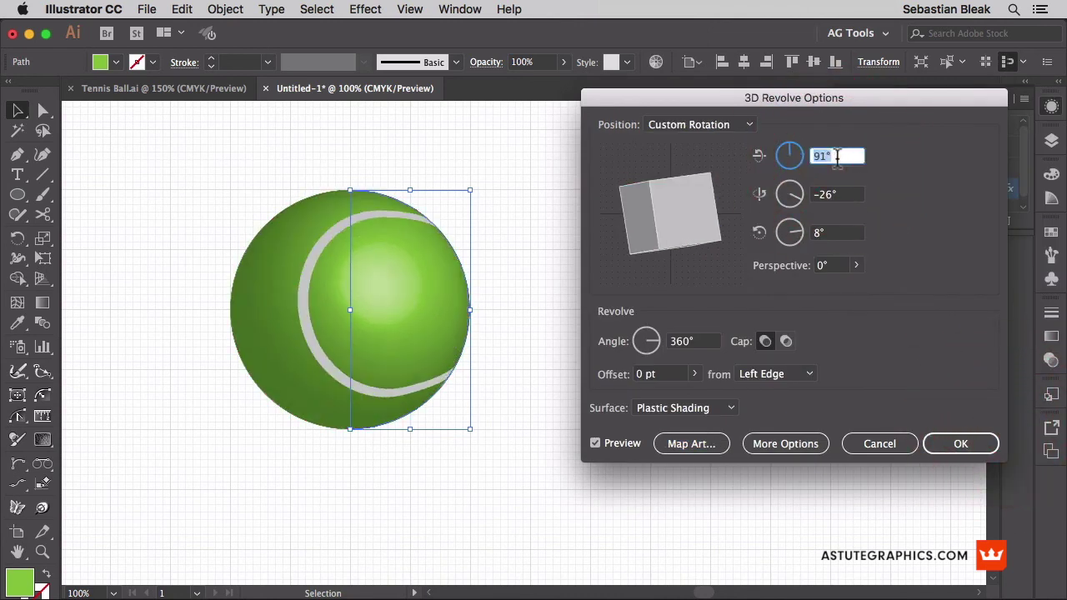
# Step: Set the Y rotation to 93° and apply the 3D Revolve effect
pyautogui.click(846, 203)
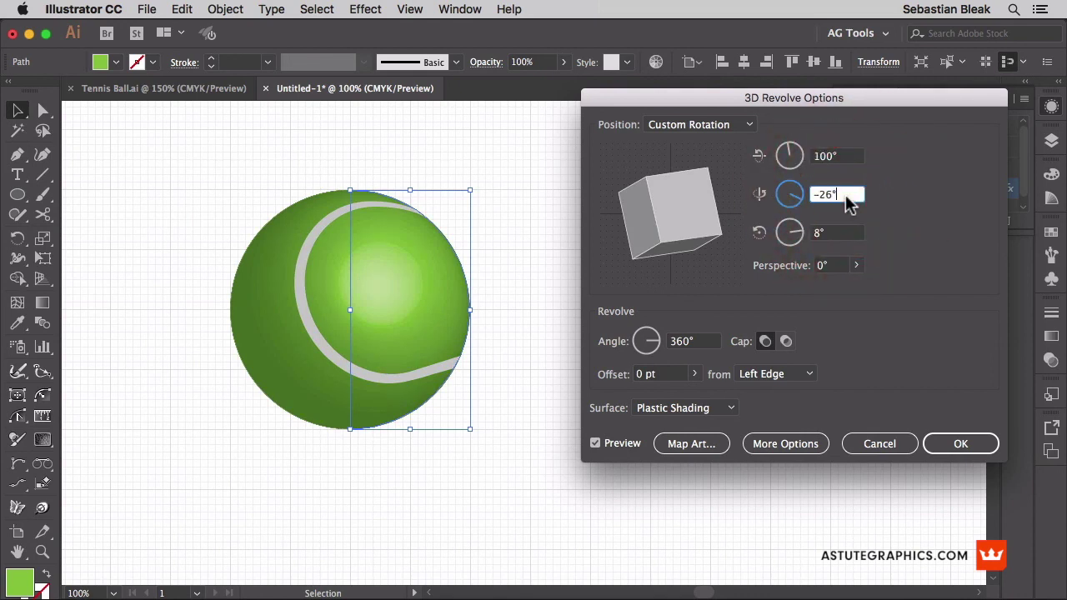
pyautogui.write('-21')
pyautogui.press('Return')
pyautogui.write('95')
pyautogui.press('Return')
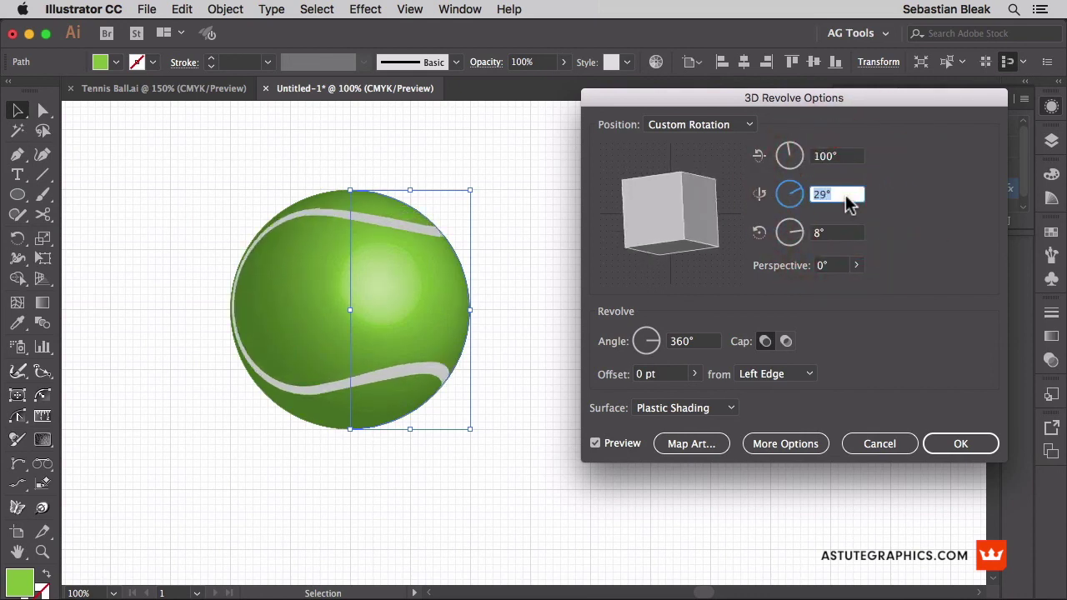
pyautogui.press('Down')
pyautogui.press('Down')
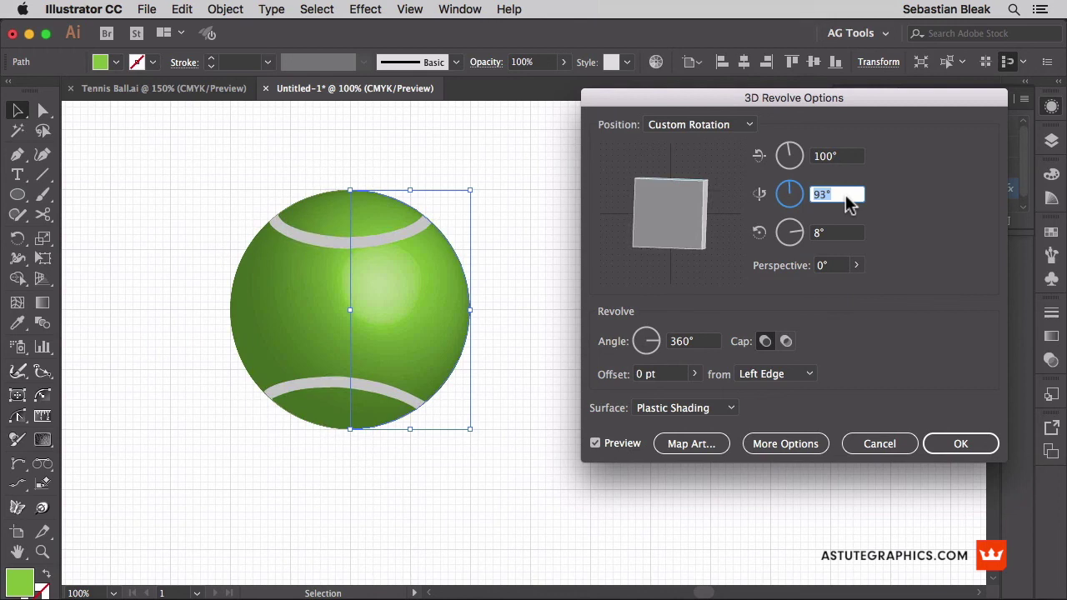
pyautogui.click(967, 451)
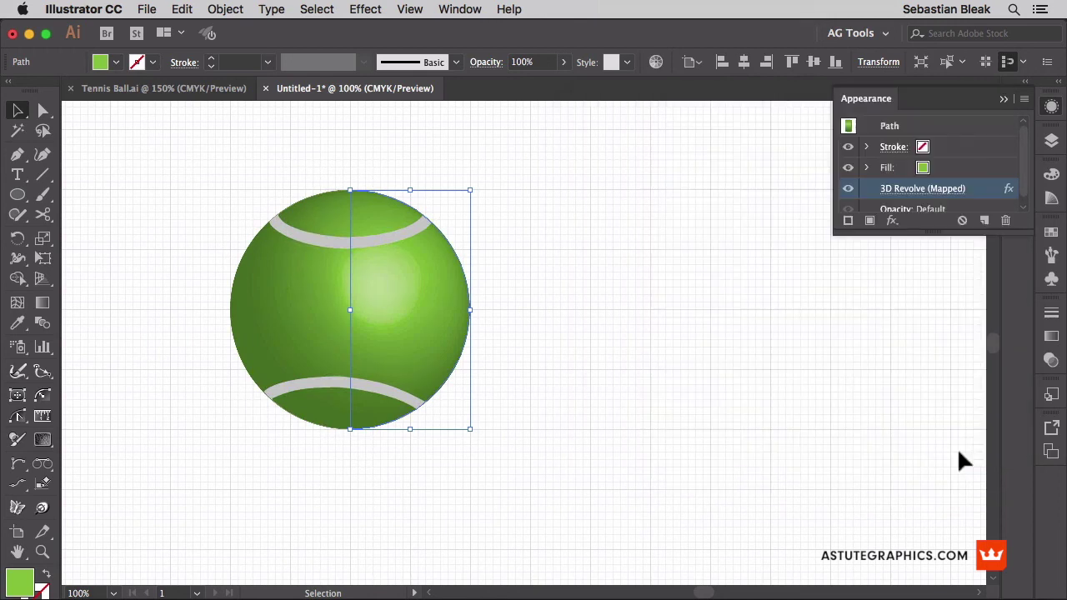
# Step: Zoom to 150% on the tennis ball and deselect it
pyautogui.press('super')
pyautogui.press('super+equal')
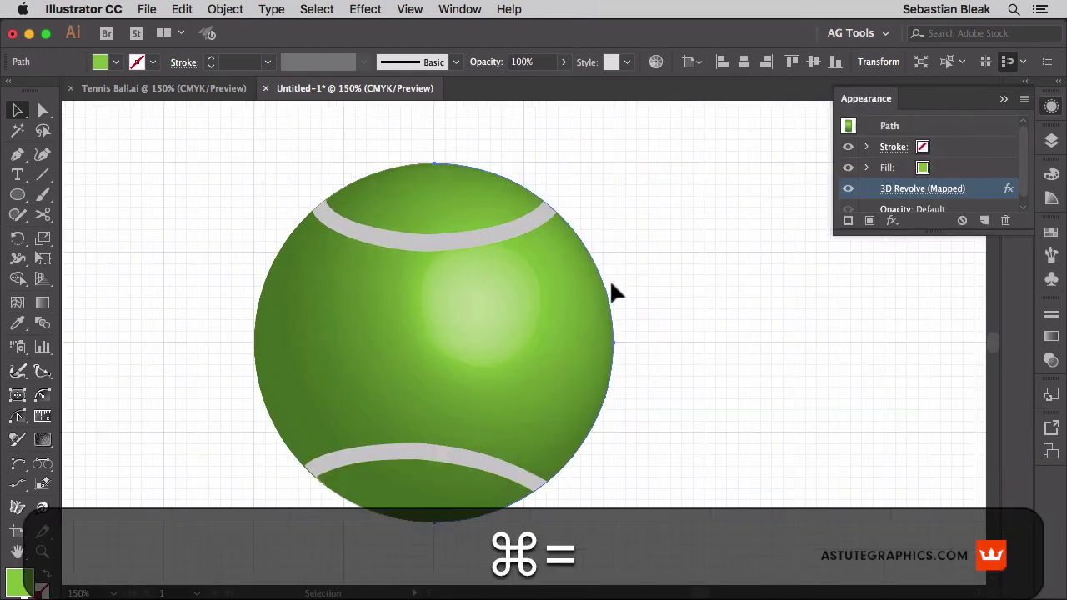
pyautogui.press('space')
pyautogui.click(759, 304)
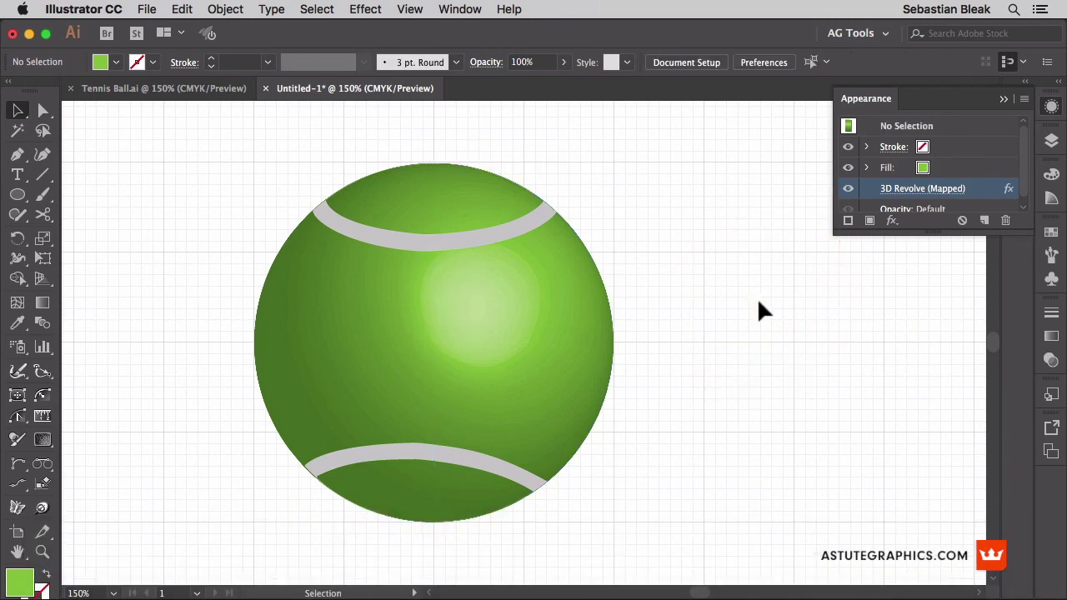